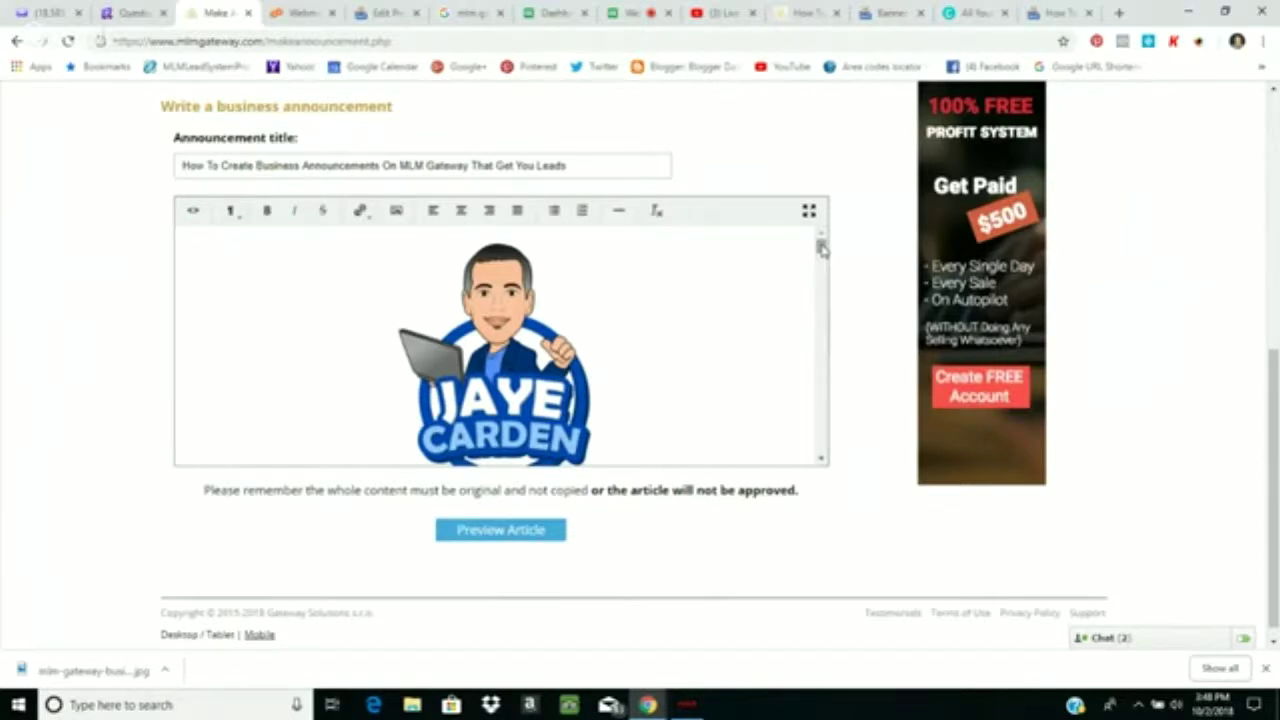
# Step: Review the opening of the business announcement, from the logo image and introduction through the section "The Title"
pyautogui.moveTo(821, 248); pyautogui.dragTo(823, 292)
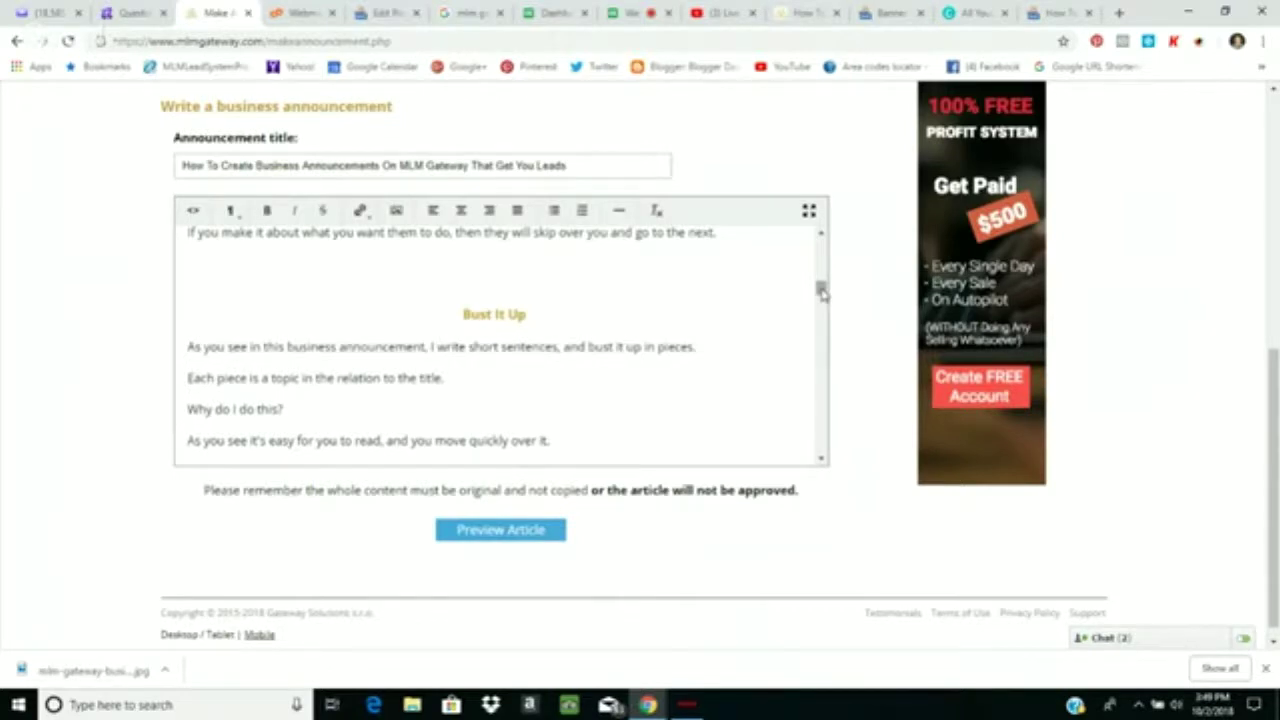
pyautogui.moveTo(822, 290); pyautogui.dragTo(822, 252)
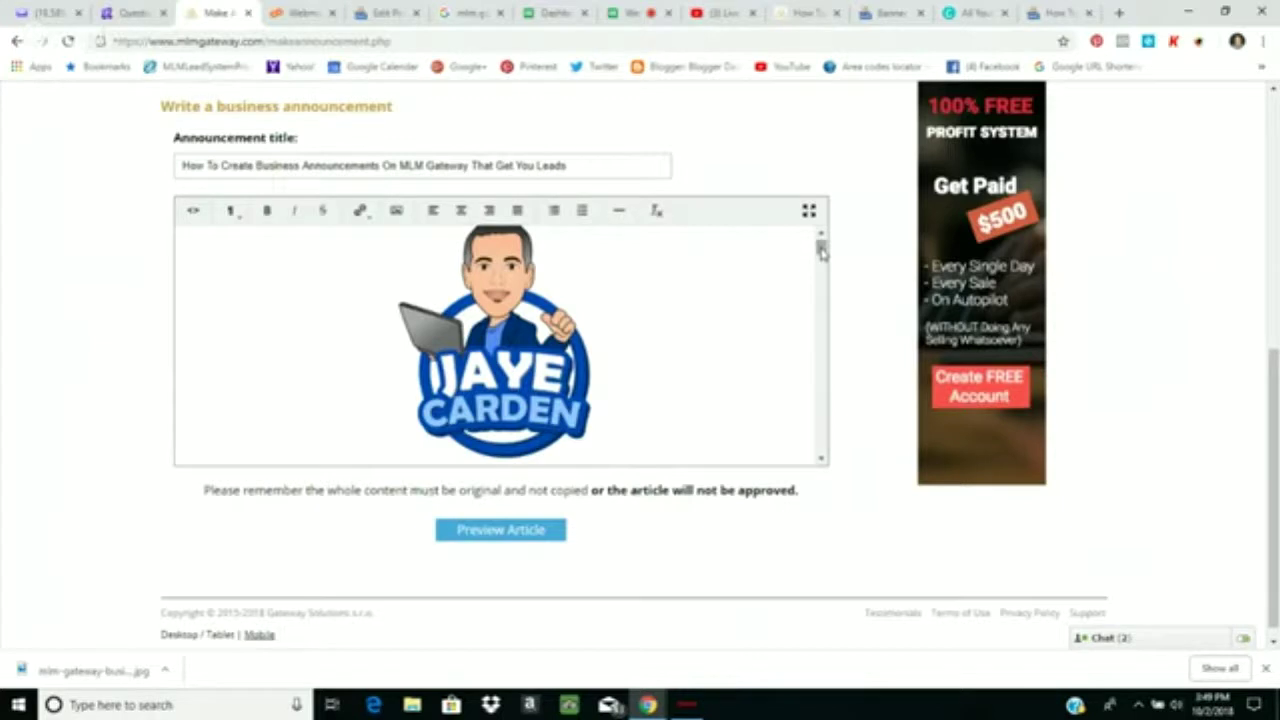
pyautogui.moveTo(820, 250)
pyautogui.mouseDown()
pyautogui.moveTo(821, 272)
pyautogui.moveTo(820, 256)
pyautogui.mouseUp()
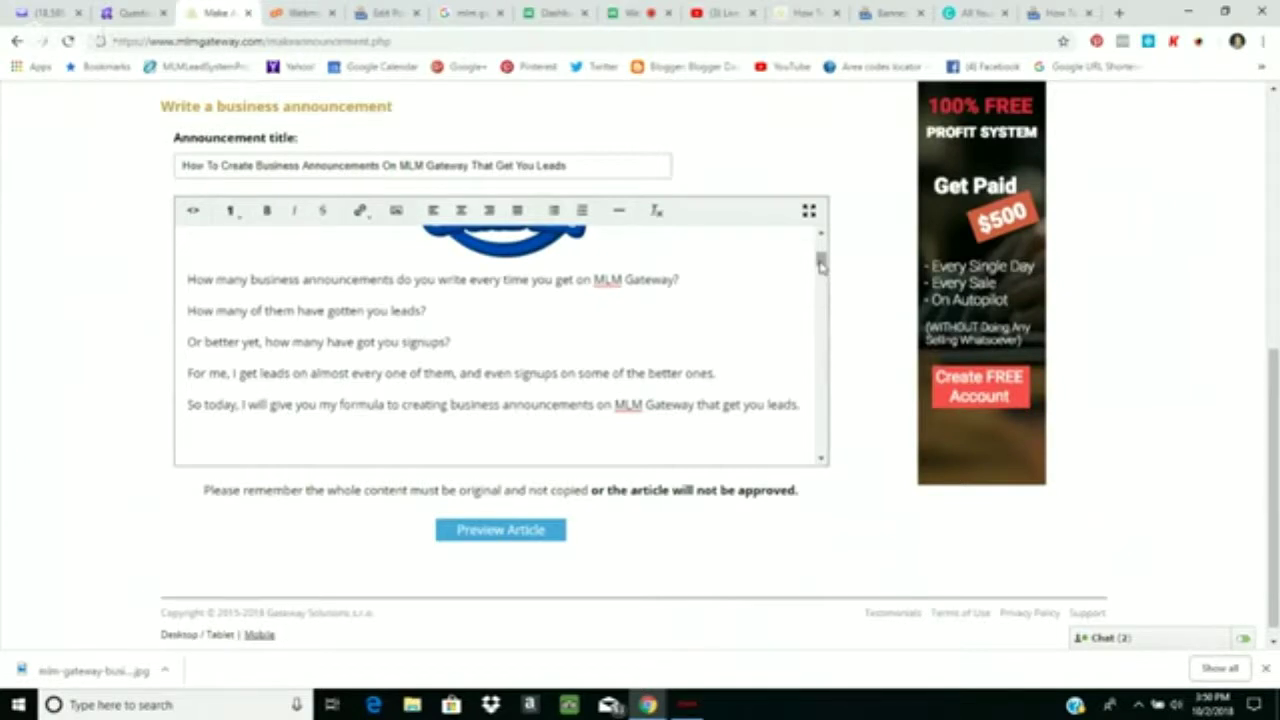
pyautogui.moveTo(820, 263); pyautogui.dragTo(822, 281)
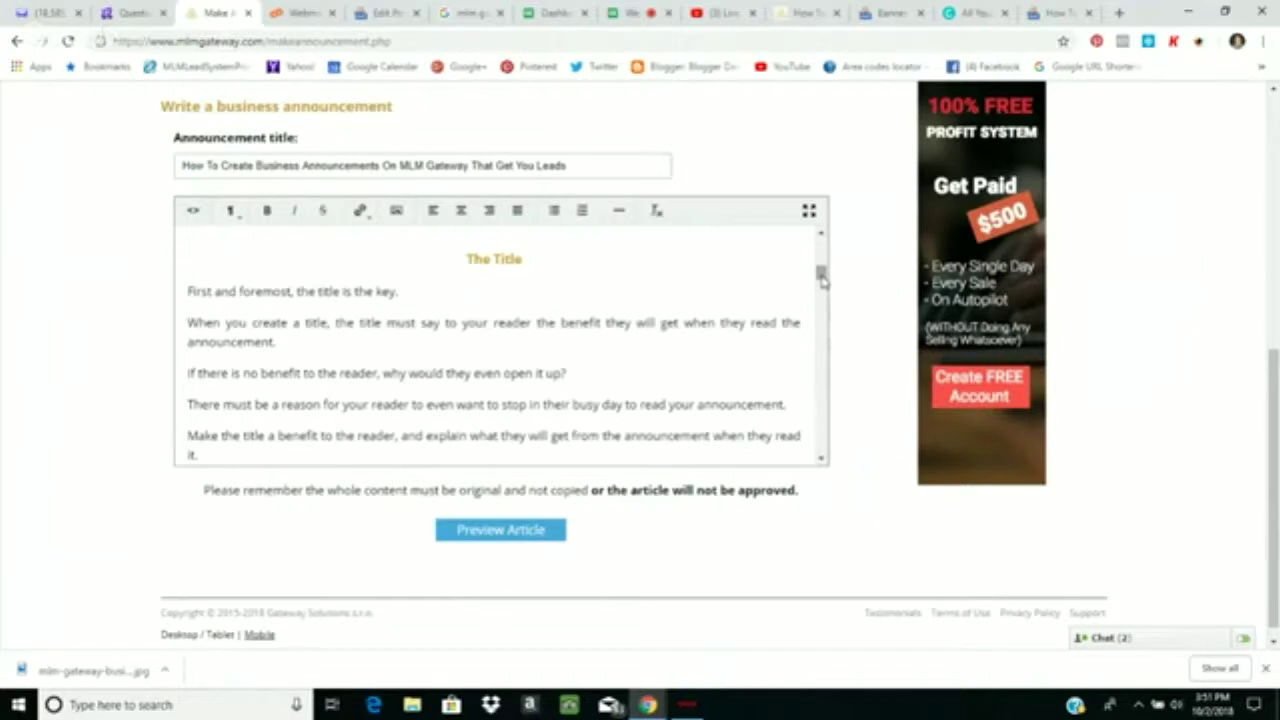
pyautogui.moveTo(822, 280)
pyautogui.mouseDown()
pyautogui.moveTo(822, 242)
pyautogui.moveTo(826, 283)
pyautogui.mouseUp()
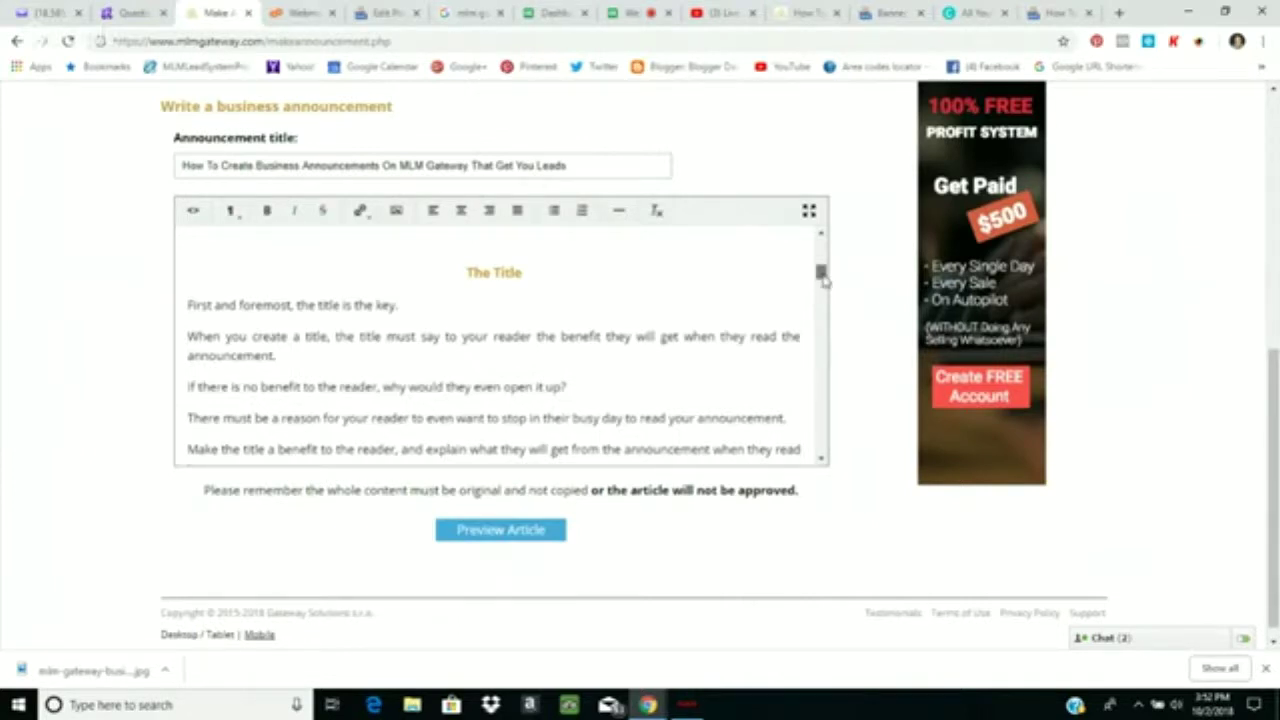
pyautogui.scroll(-1, 822, 280)
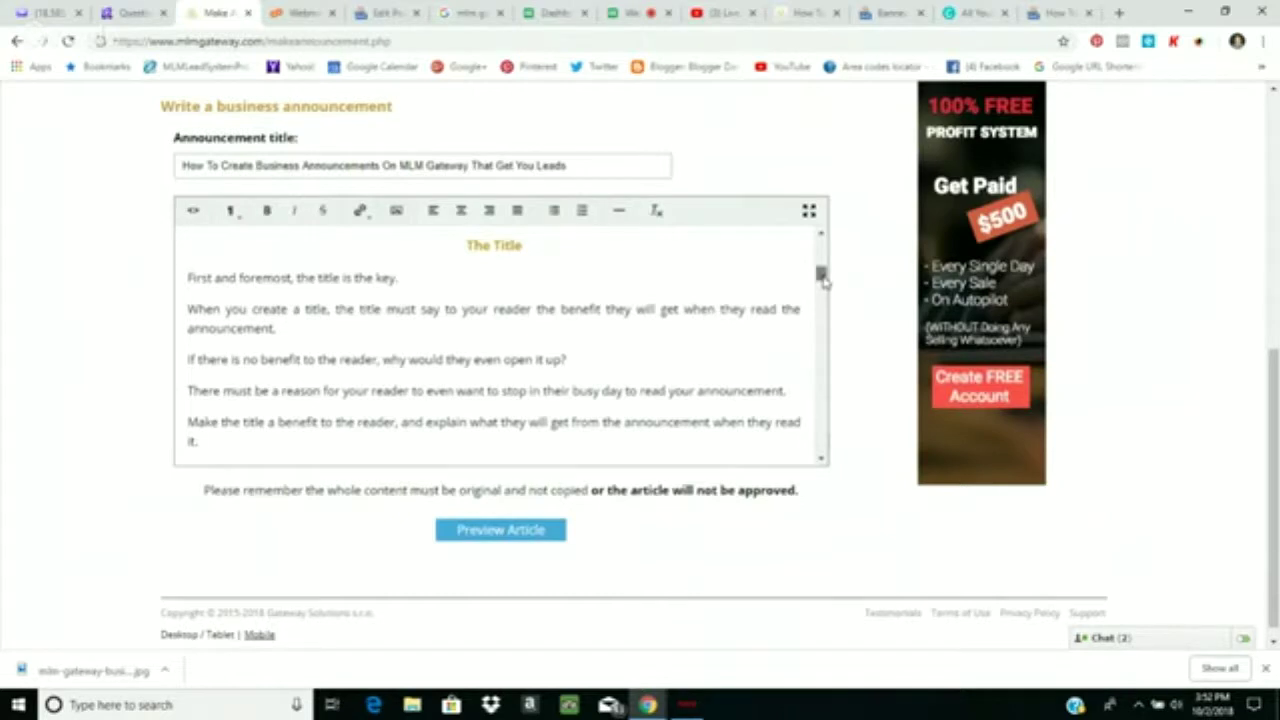
pyautogui.scroll(-1, 823, 283)
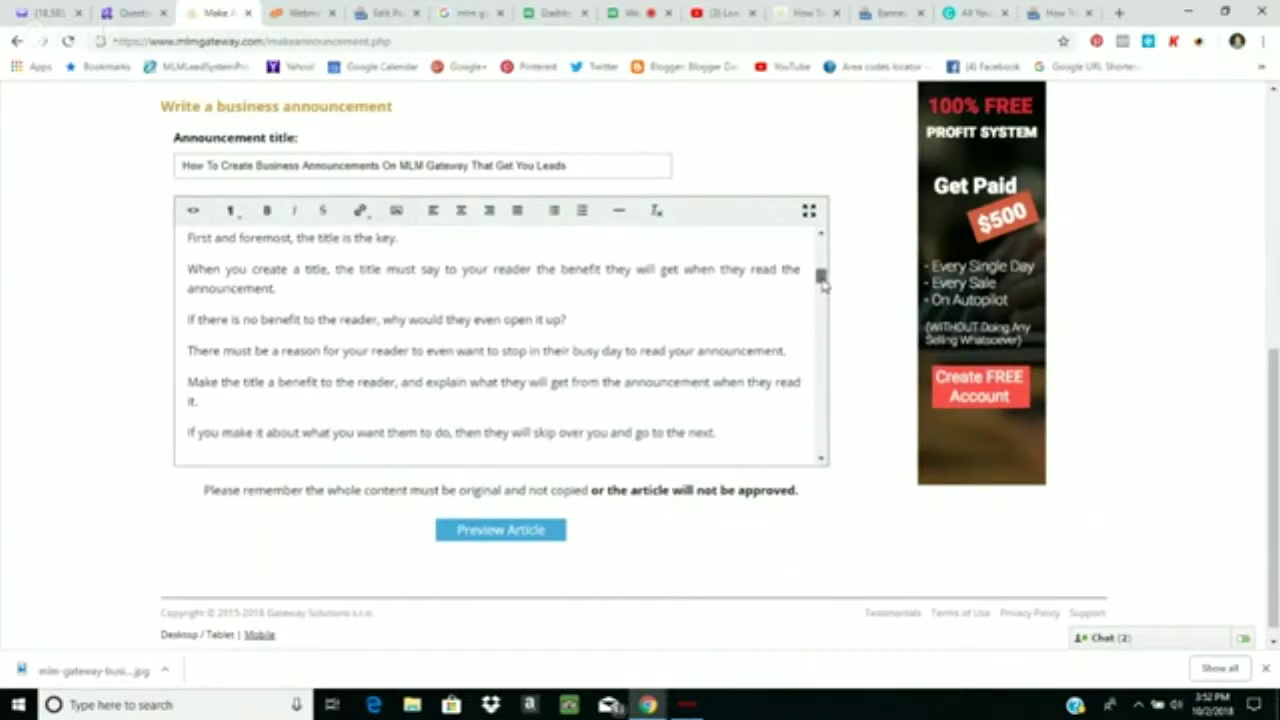
pyautogui.scroll(1, 823, 285)
pyautogui.scroll(-1, 823, 283)
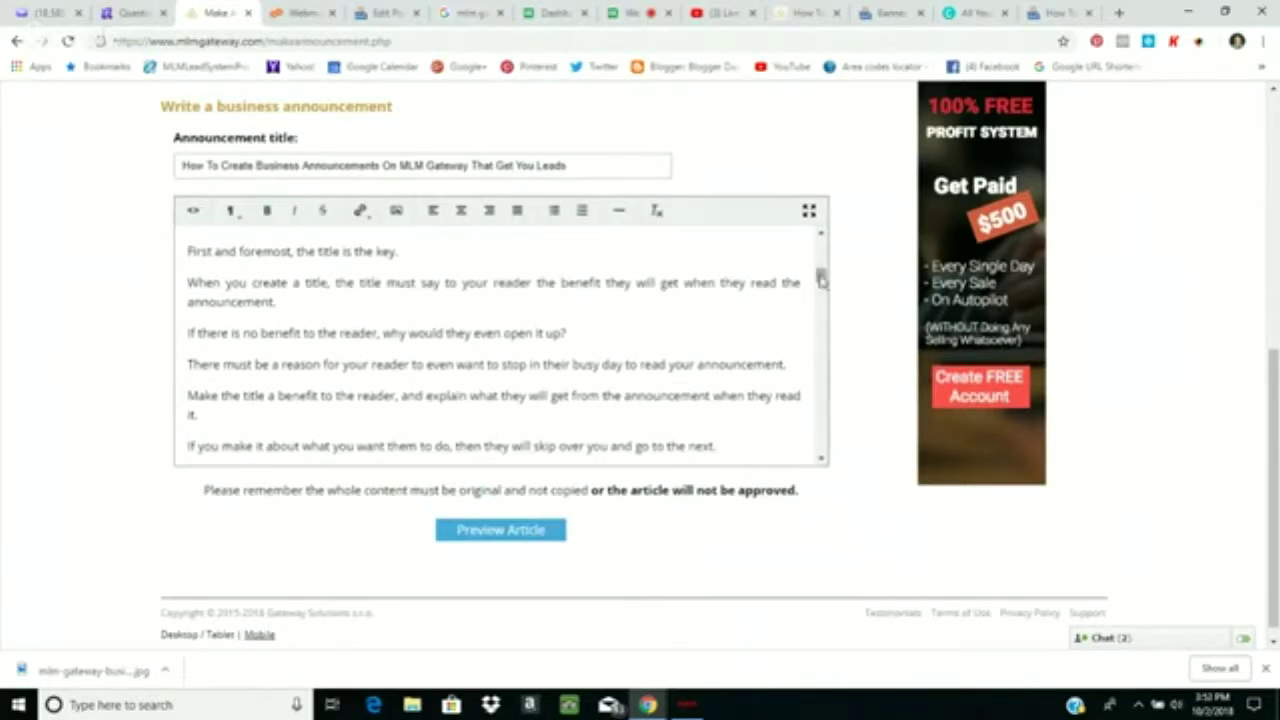
# Step: Read the announcement's sections from "Bust It Up" through "Add Links To The Bottom", including its note on link congruence
pyautogui.moveTo(821, 277); pyautogui.dragTo(822, 297)
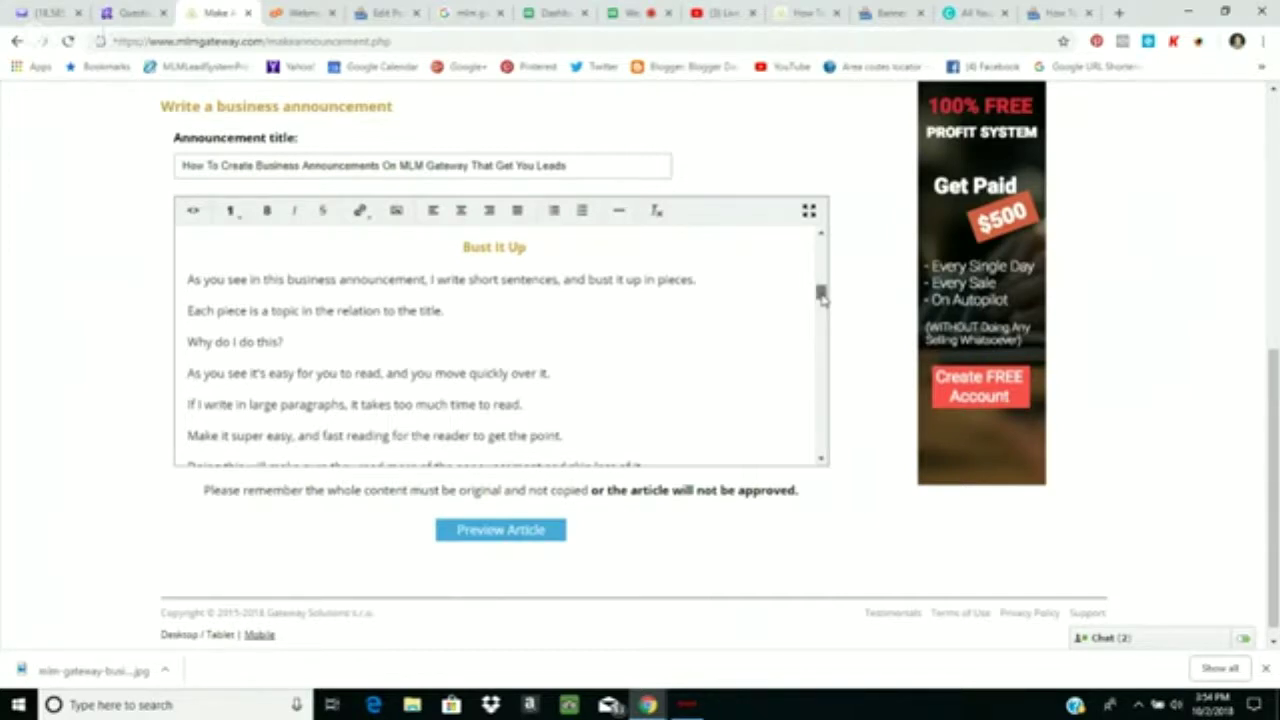
pyautogui.moveTo(821, 296); pyautogui.dragTo(825, 317)
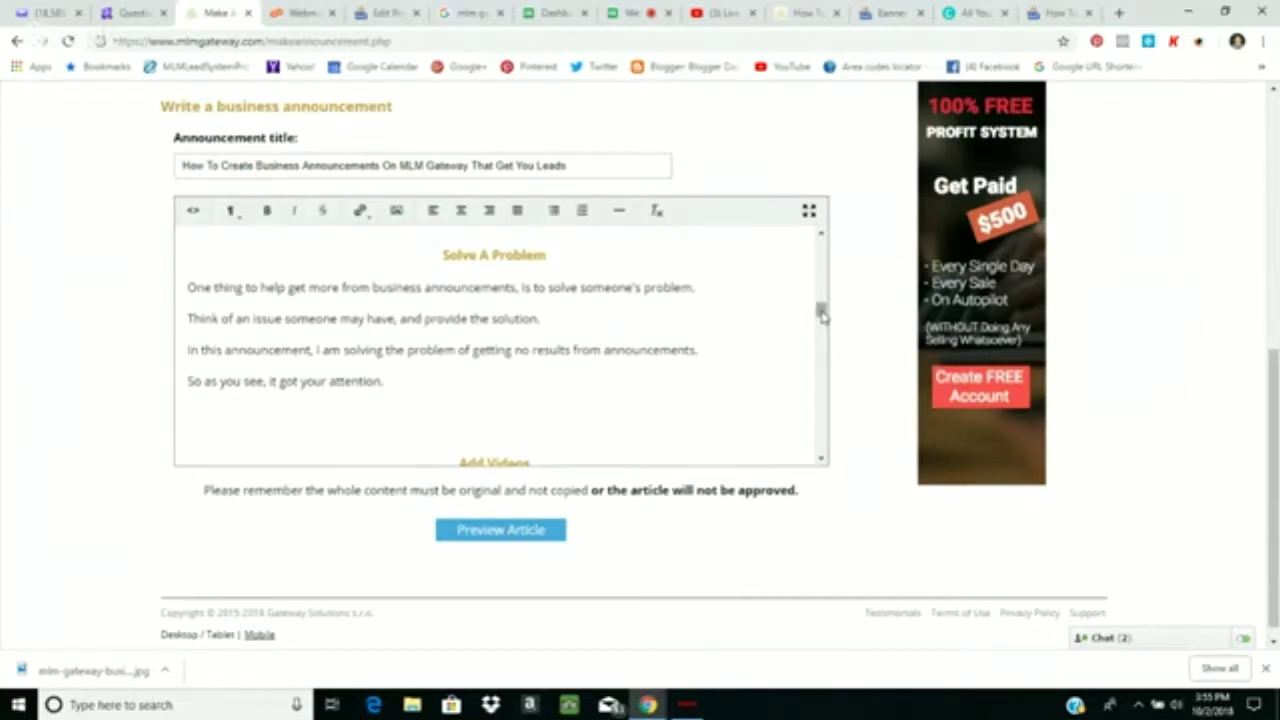
pyautogui.moveTo(821, 313); pyautogui.dragTo(821, 315)
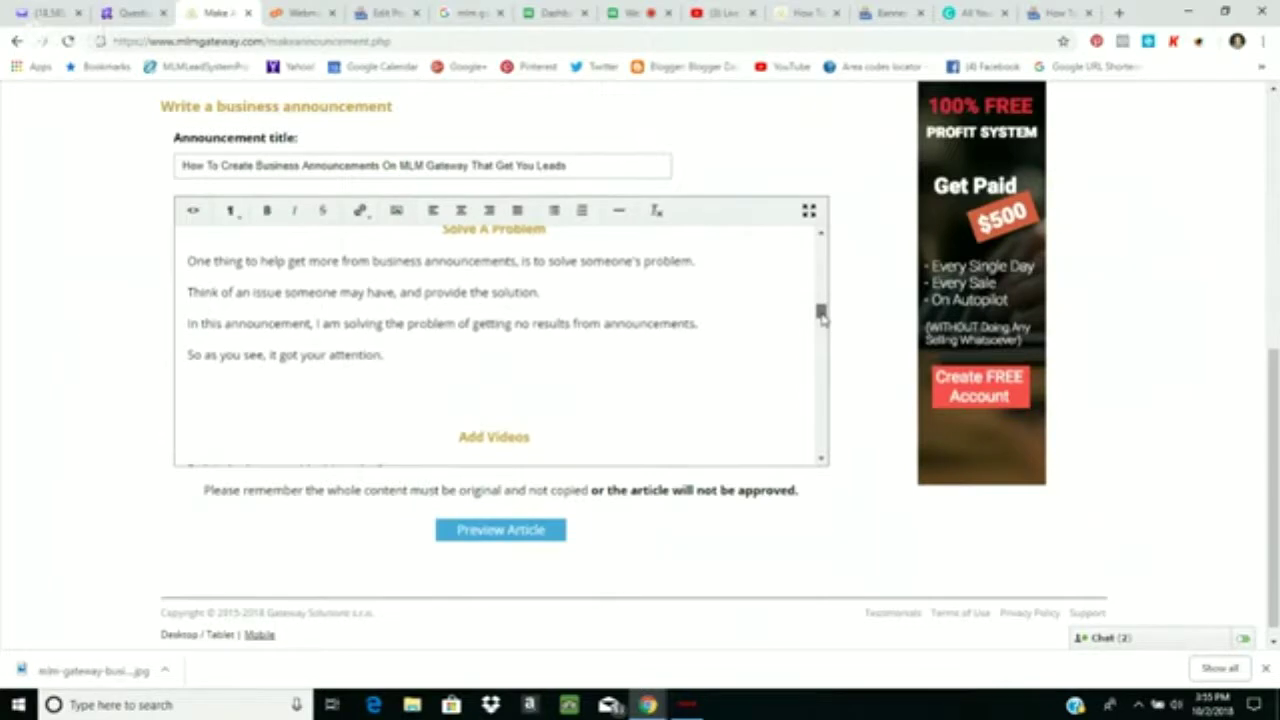
pyautogui.moveTo(820, 314); pyautogui.dragTo(822, 330)
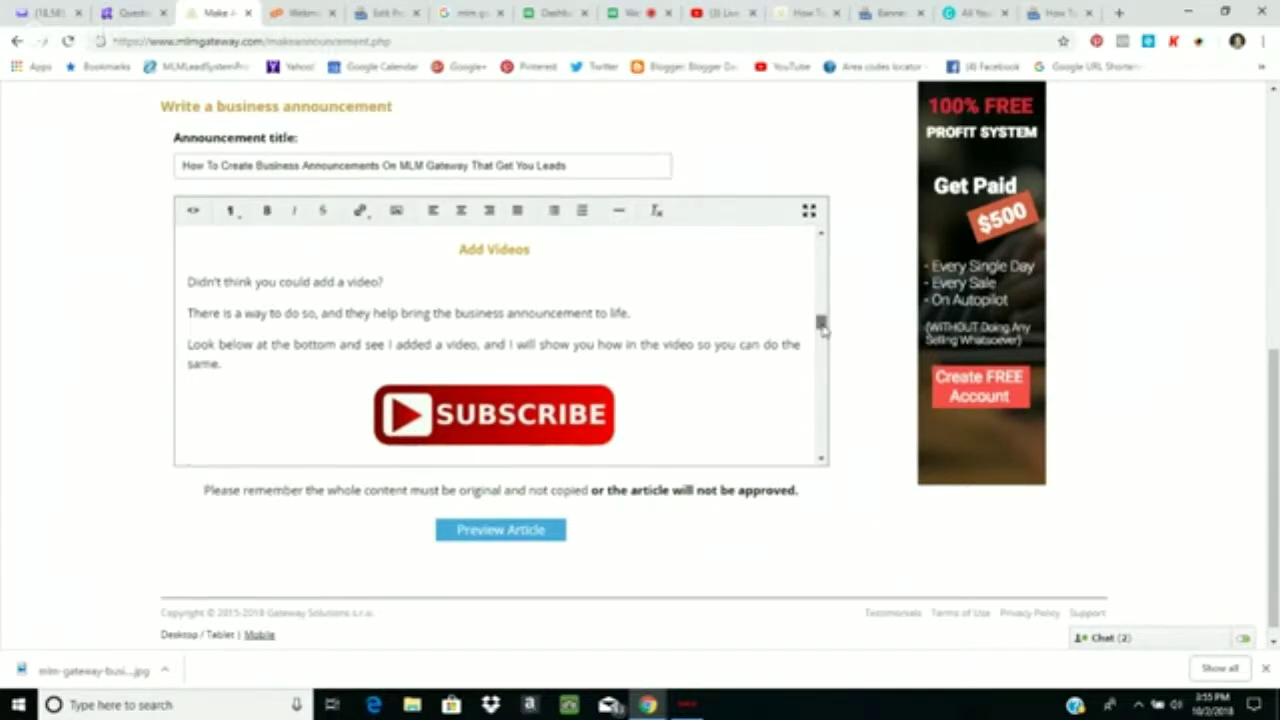
pyautogui.moveTo(820, 326); pyautogui.dragTo(822, 334)
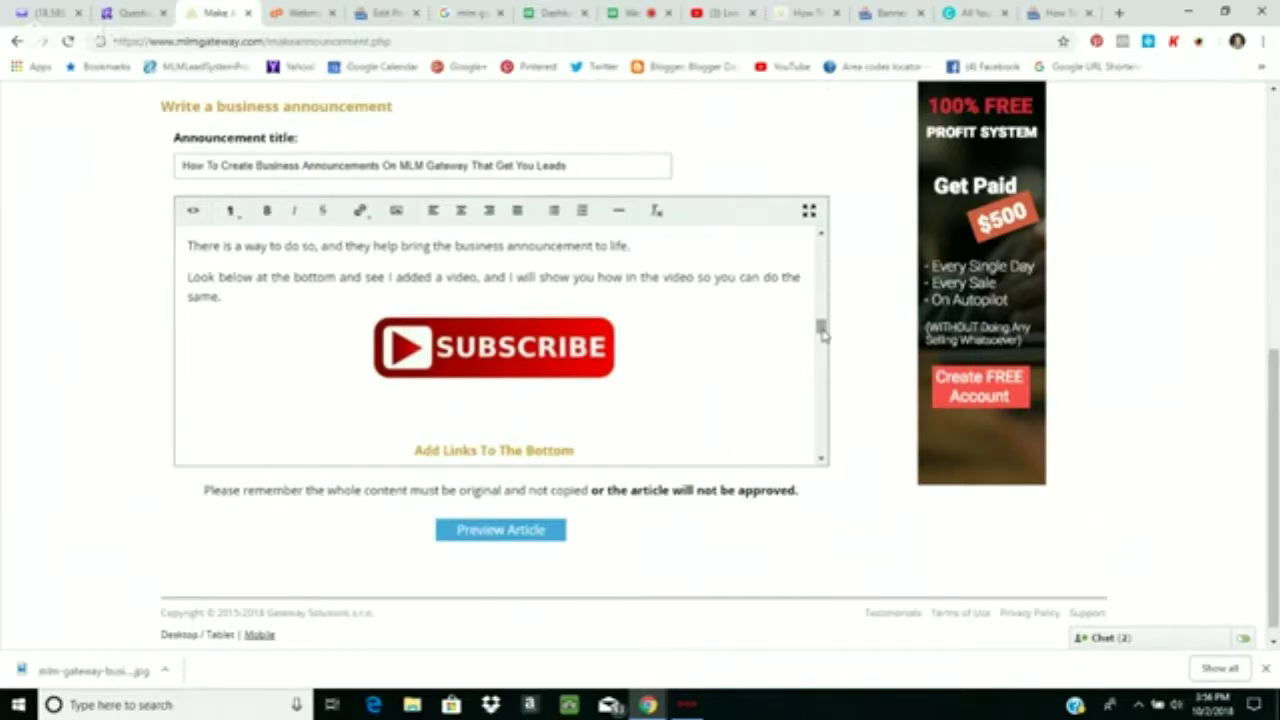
pyautogui.scroll(-1, 822, 336)
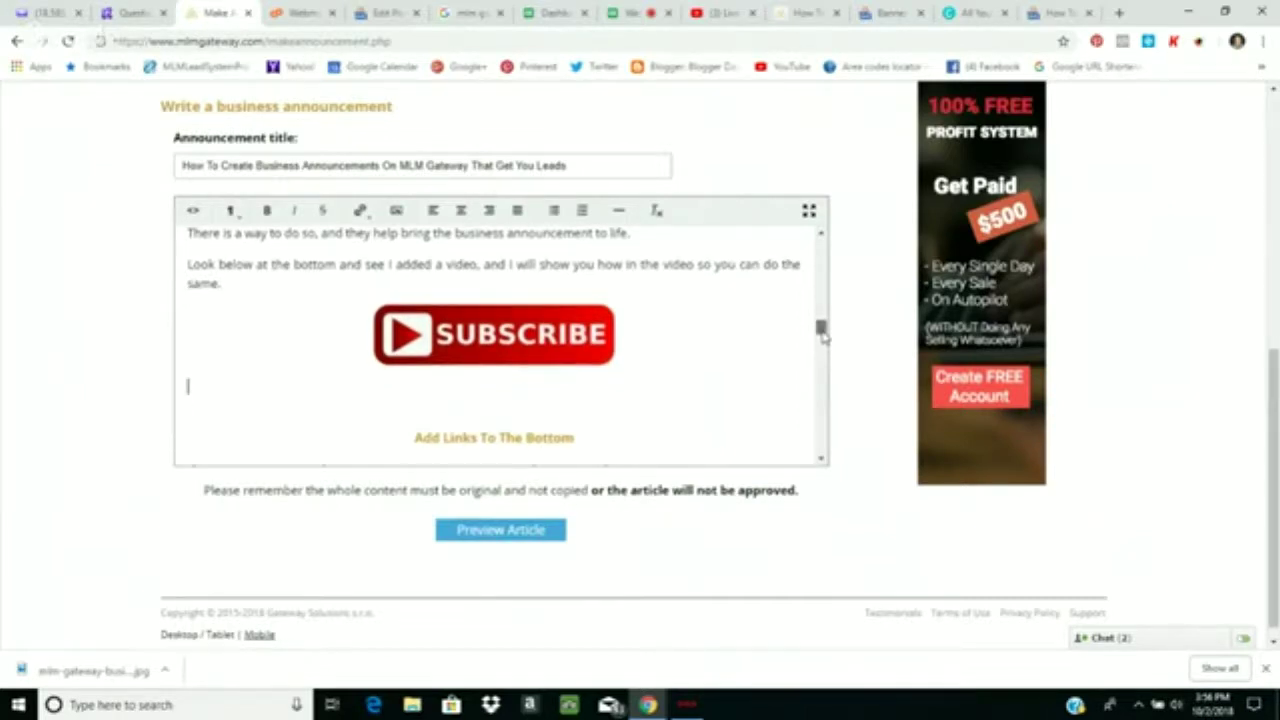
pyautogui.moveTo(822, 336); pyautogui.dragTo(824, 345)
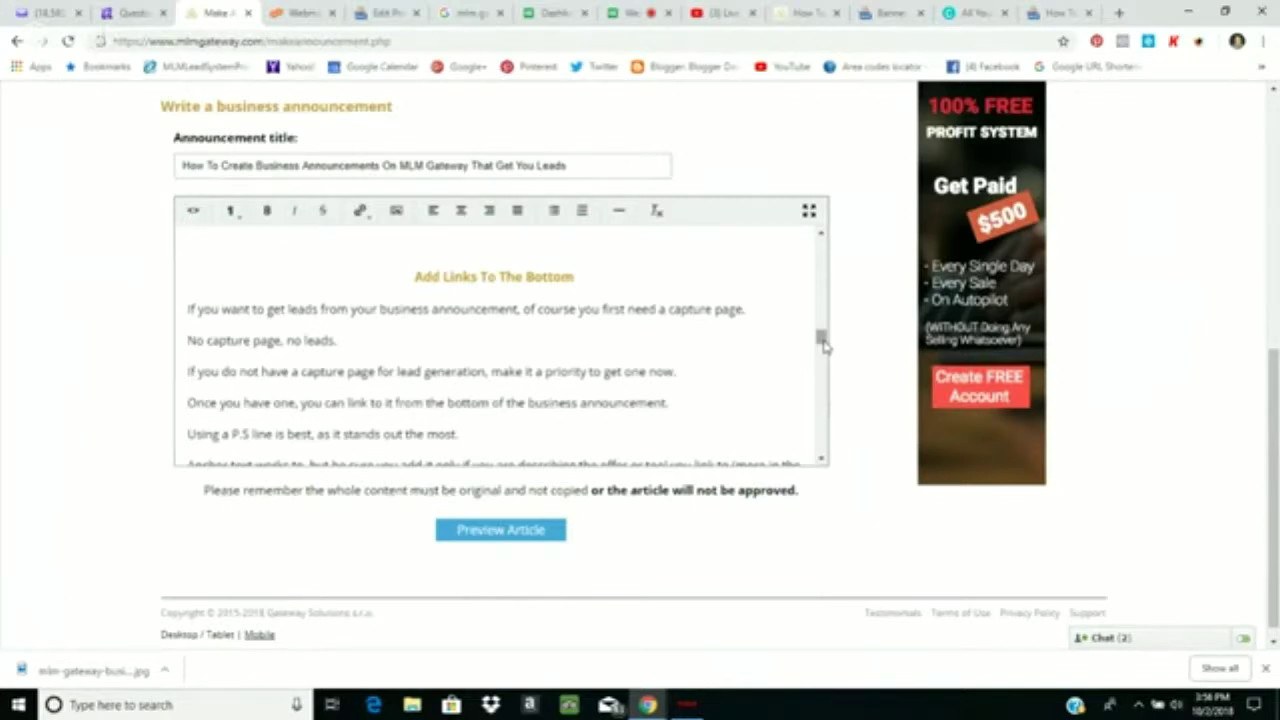
pyautogui.moveTo(821, 340); pyautogui.dragTo(823, 343)
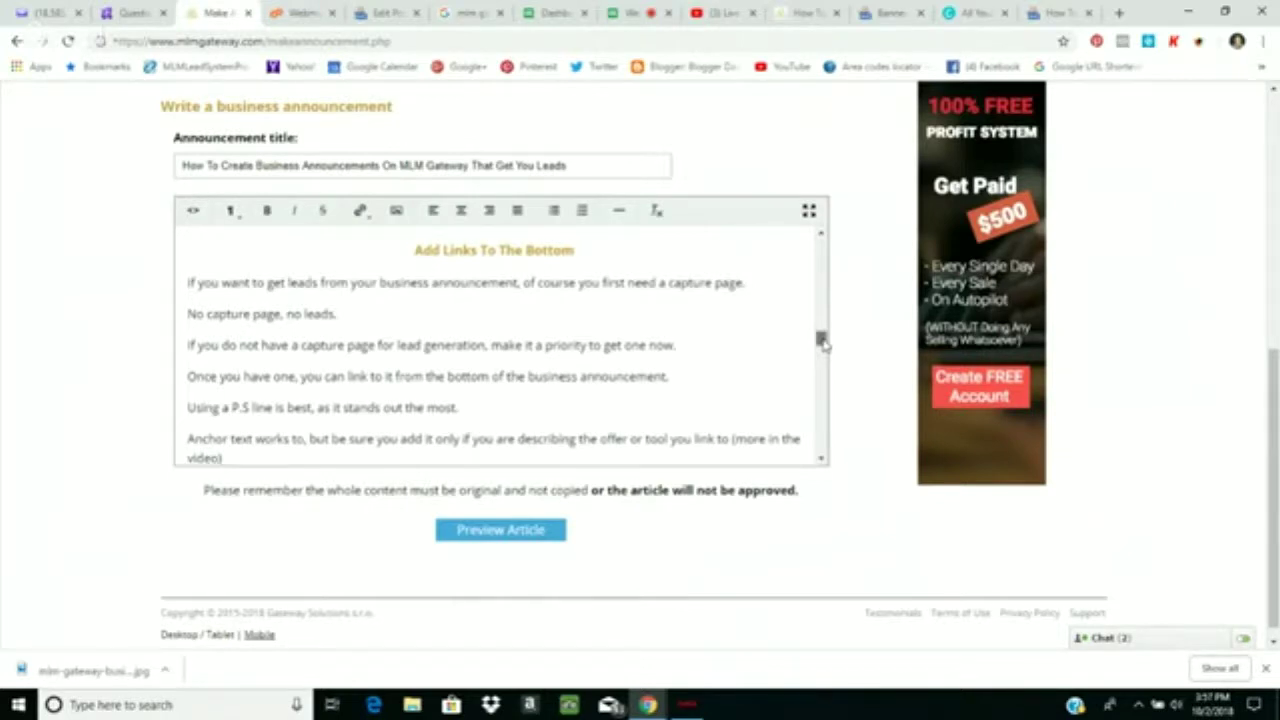
pyautogui.scroll(-1, 822, 343)
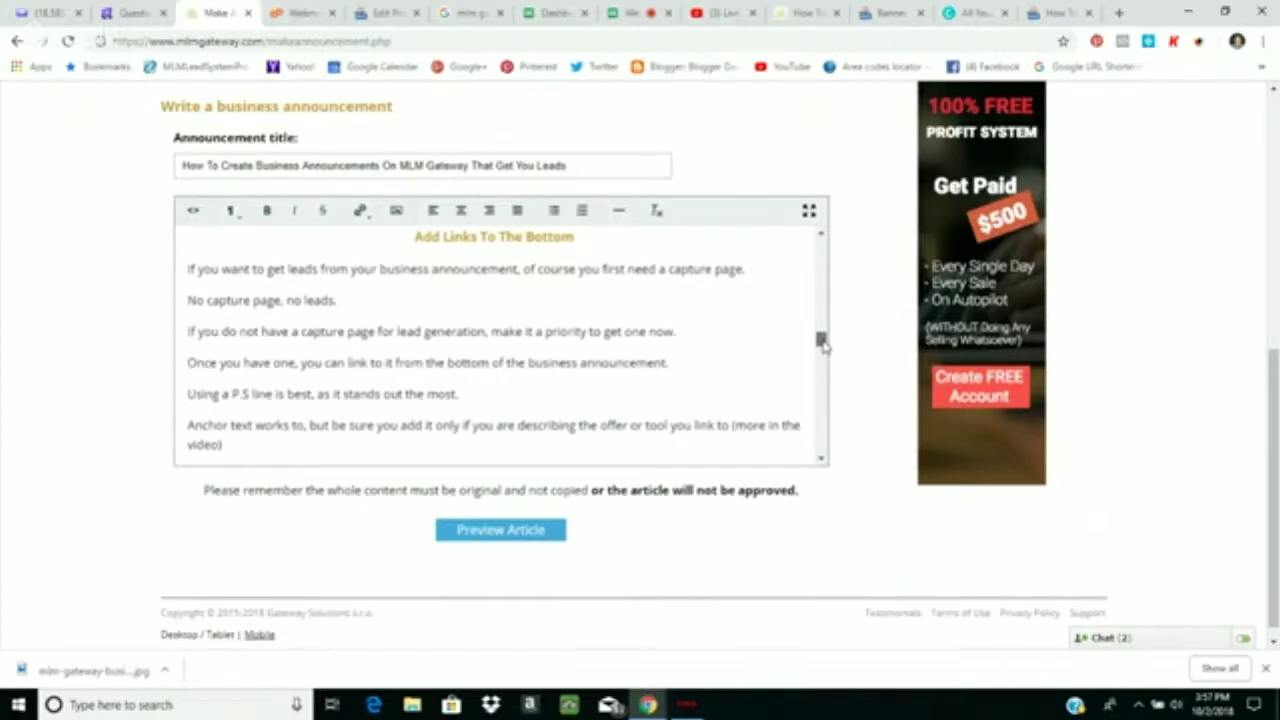
pyautogui.scroll(-1, 822, 343)
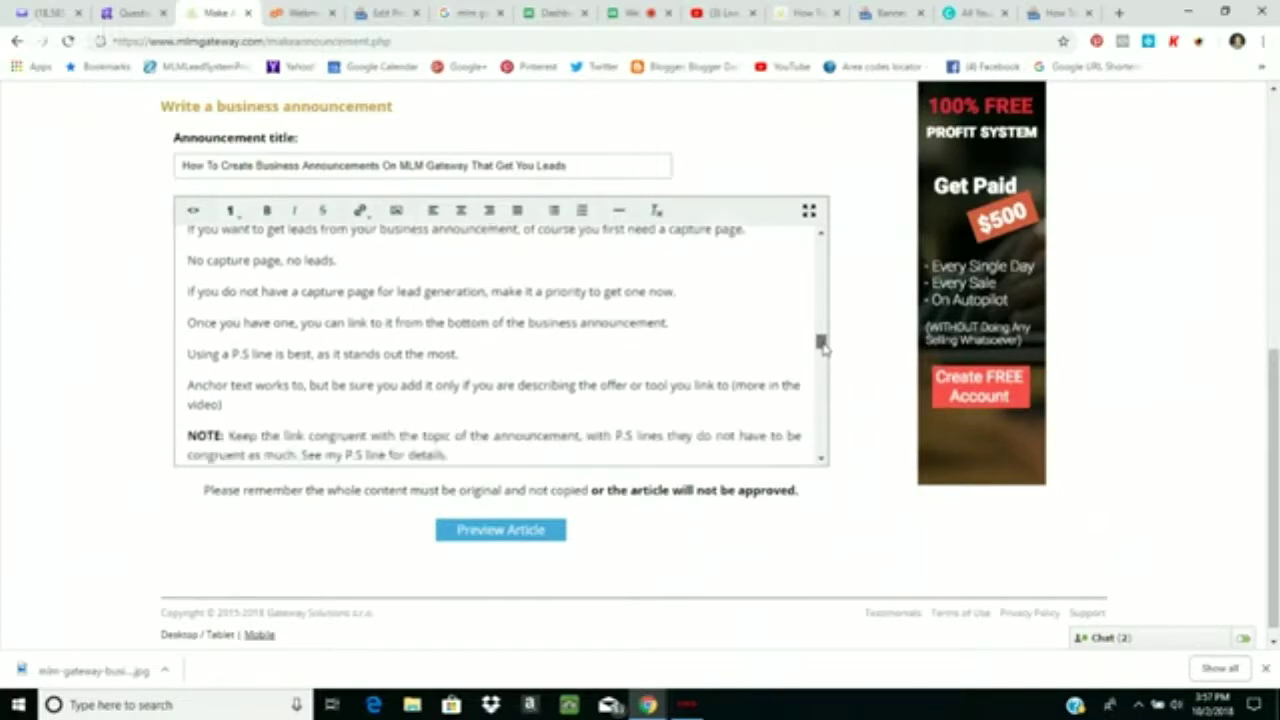
pyautogui.scroll(-2, 822, 345)
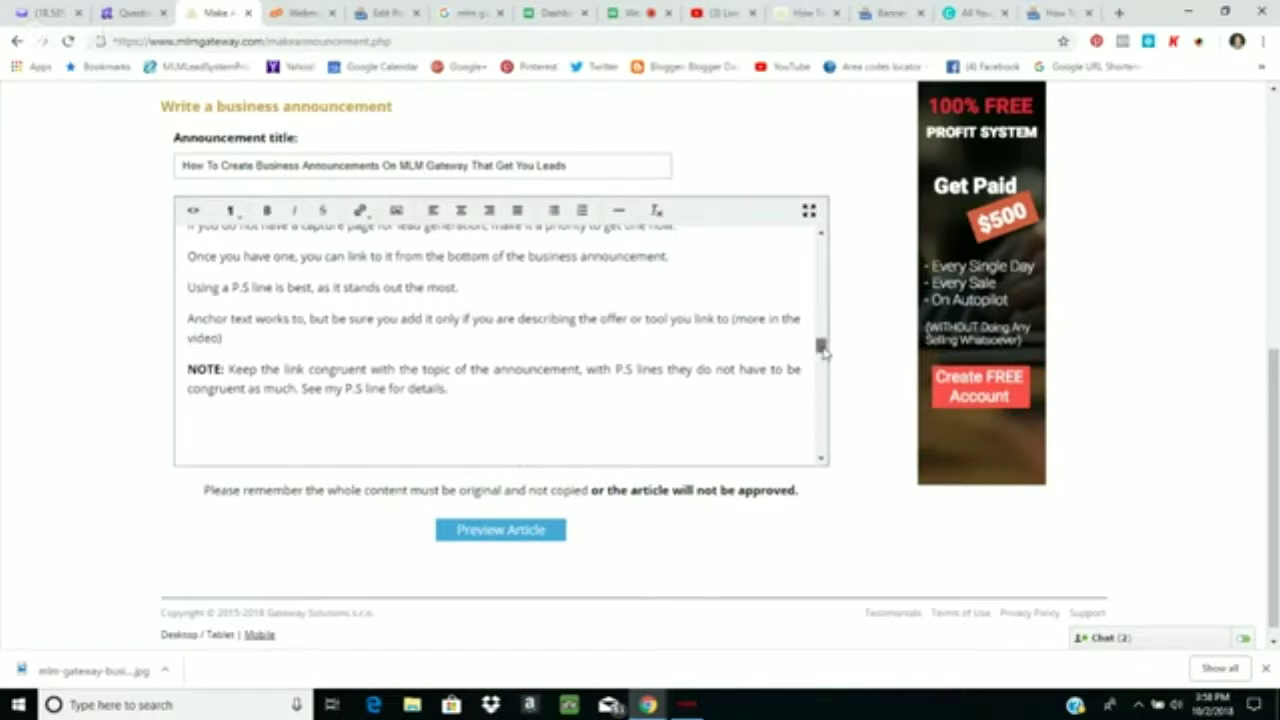
# Step: Examine the announcement's sections from "Bump It Back Up" through "Add Pics", including the camera image
pyautogui.moveTo(821, 348); pyautogui.dragTo(823, 364)
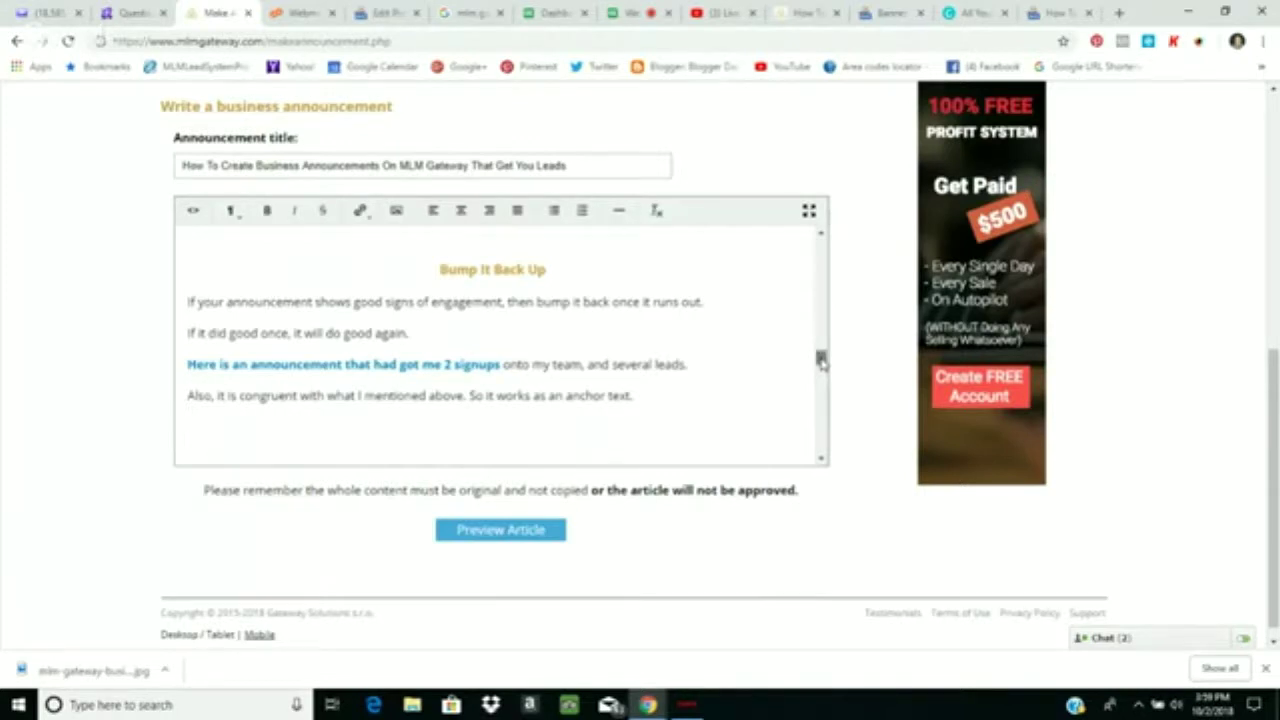
pyautogui.moveTo(820, 358); pyautogui.dragTo(822, 377)
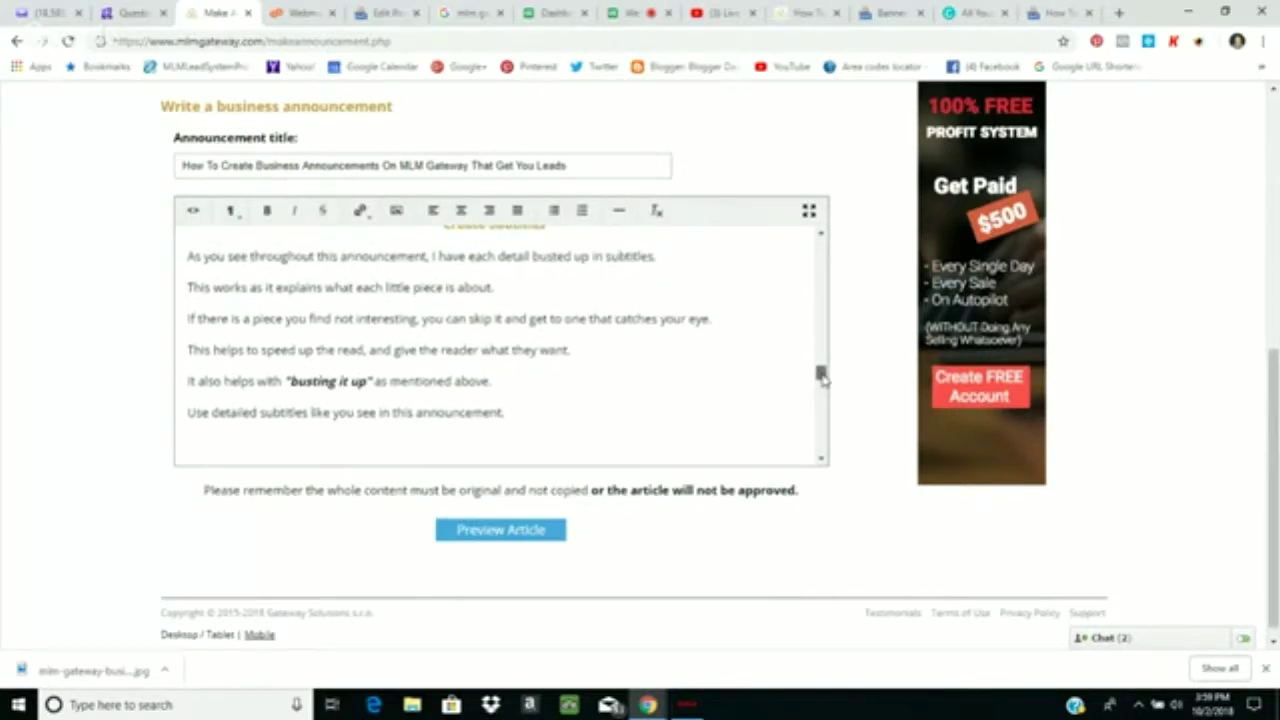
pyautogui.scroll(1, 822, 375)
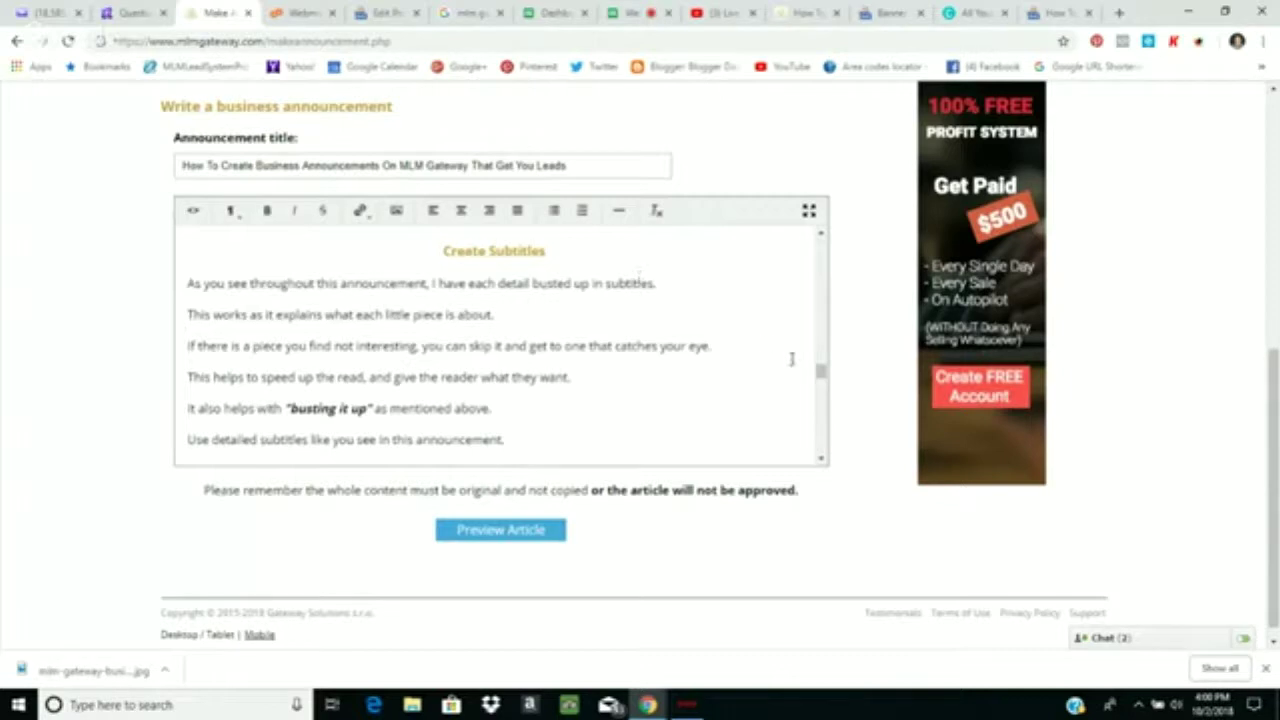
pyautogui.moveTo(823, 371)
pyautogui.mouseDown()
pyautogui.moveTo(826, 318)
pyautogui.moveTo(822, 387)
pyautogui.moveTo(822, 372)
pyautogui.mouseUp()
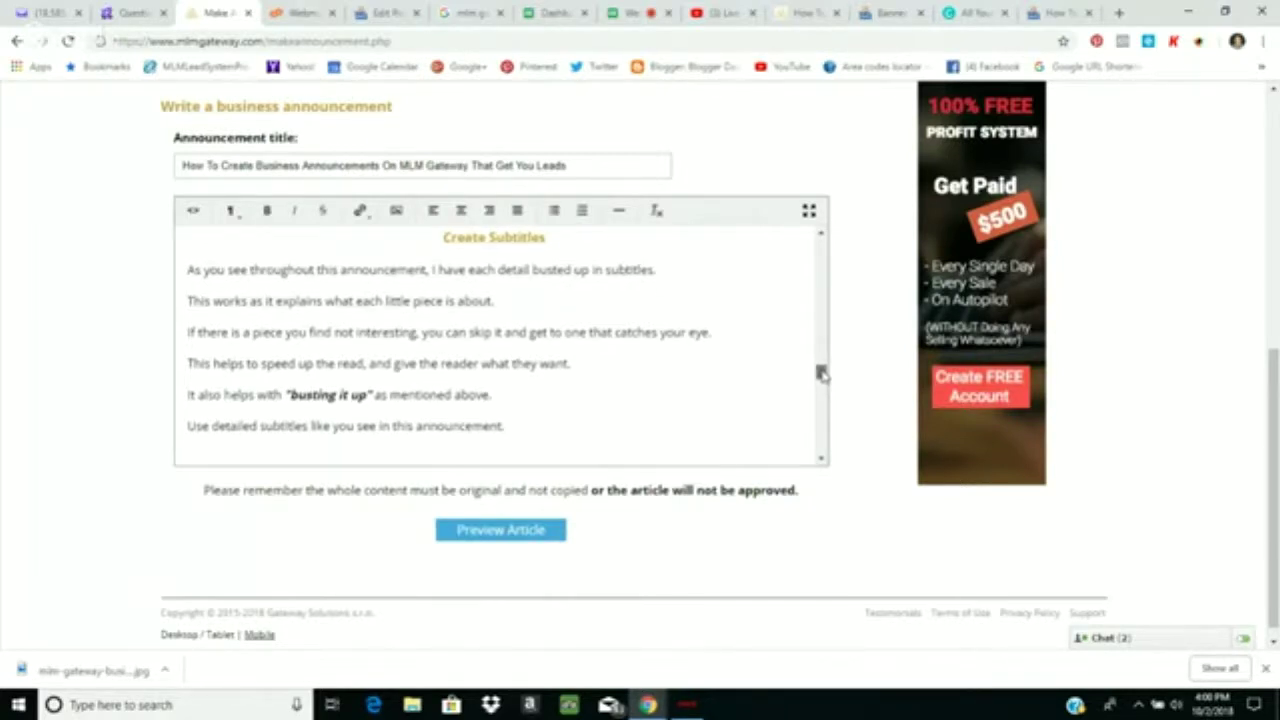
pyautogui.moveTo(821, 372); pyautogui.dragTo(822, 389)
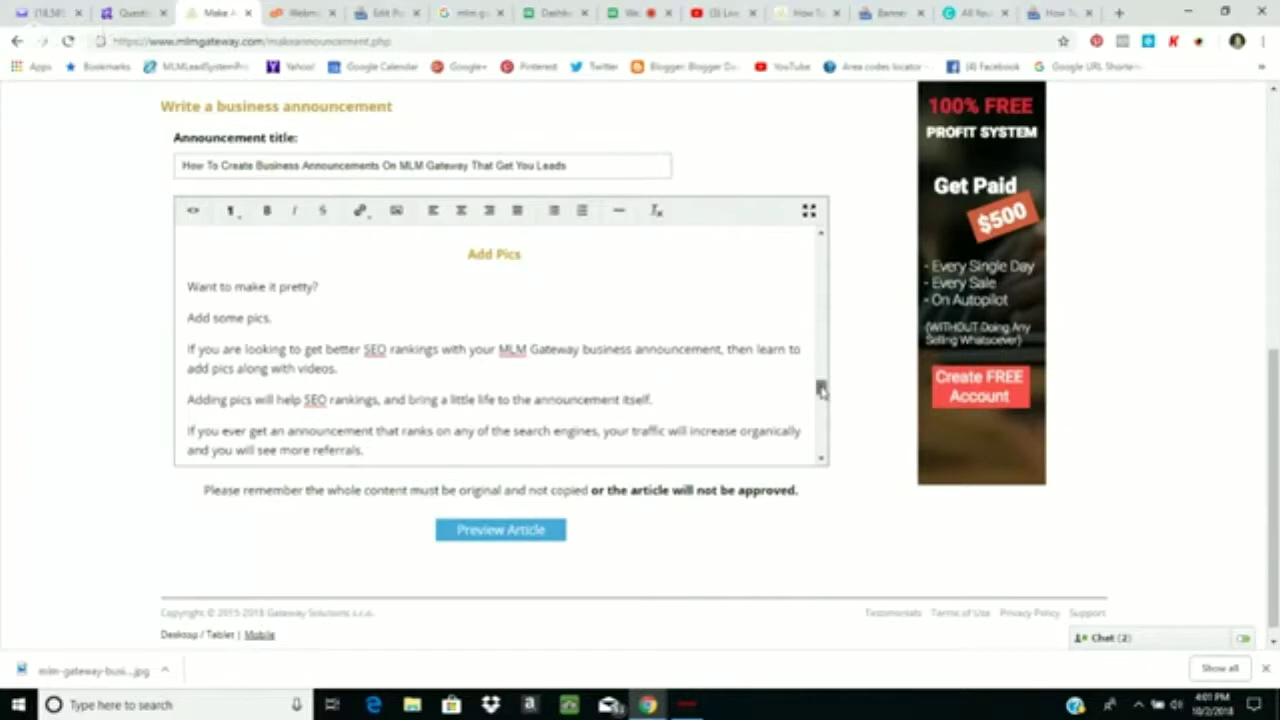
pyautogui.scroll(-1, 821, 390)
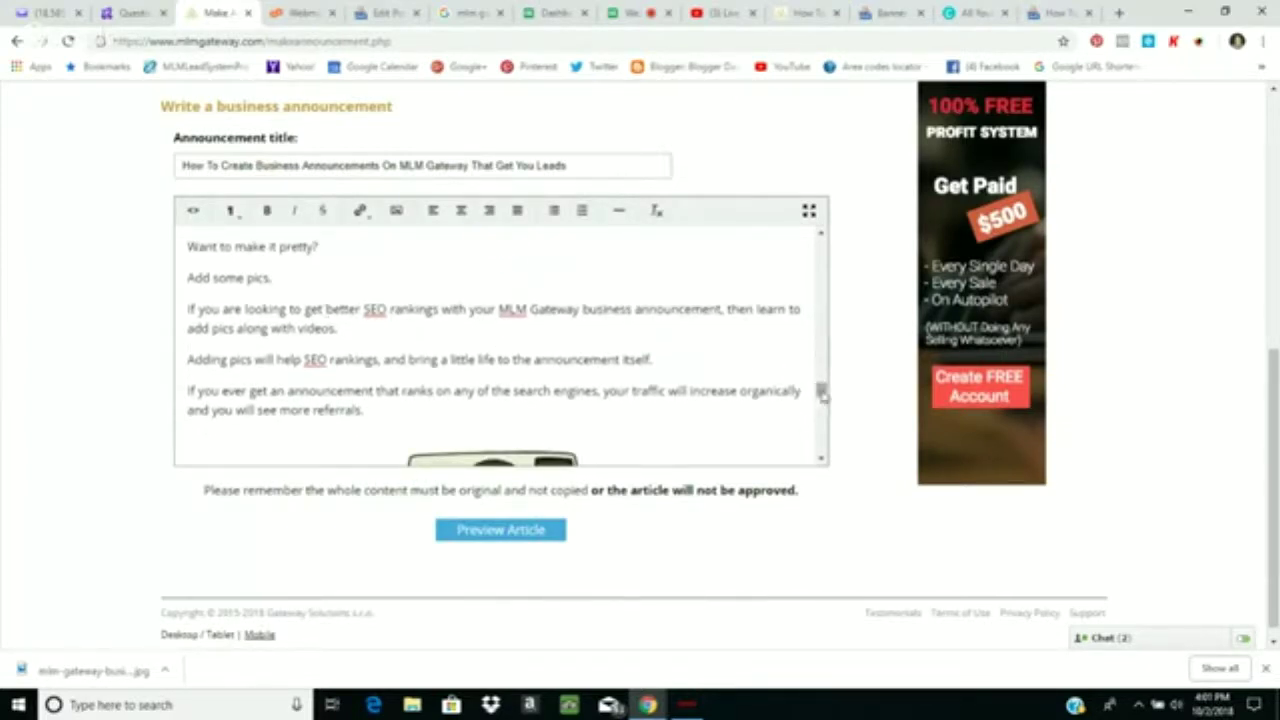
pyautogui.scroll(-1, 821, 395)
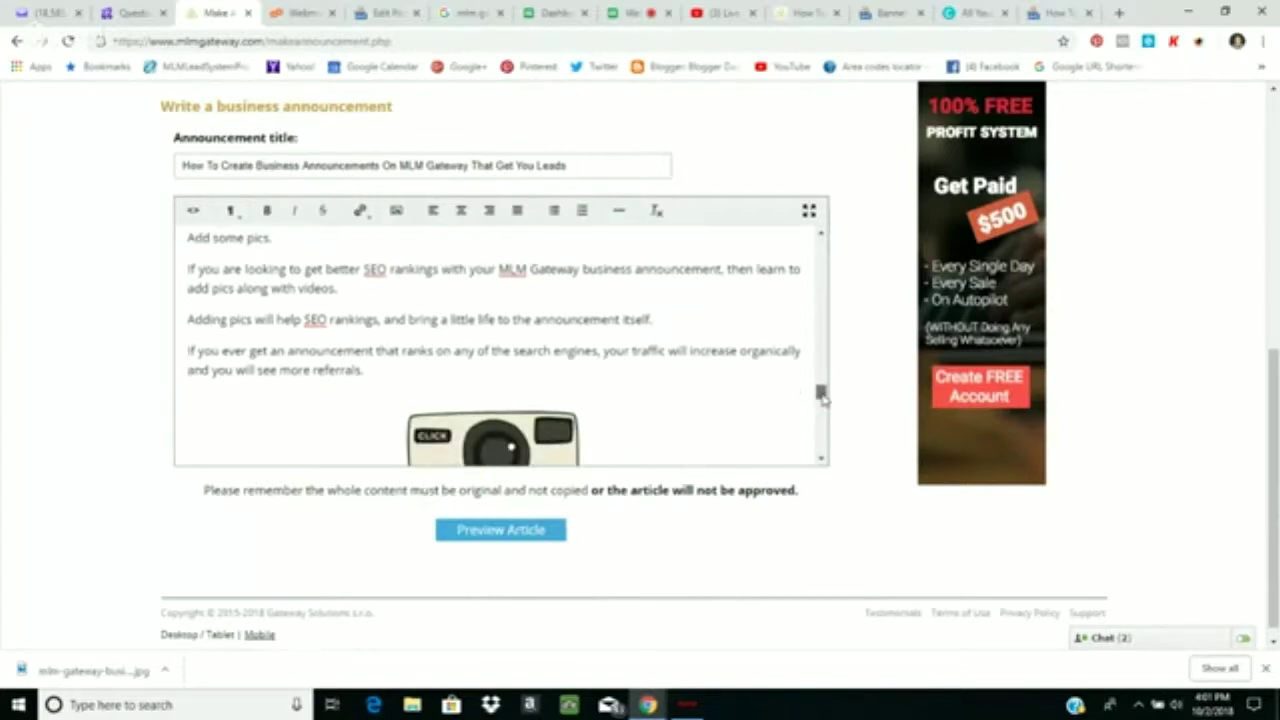
pyautogui.moveTo(821, 395); pyautogui.dragTo(822, 403)
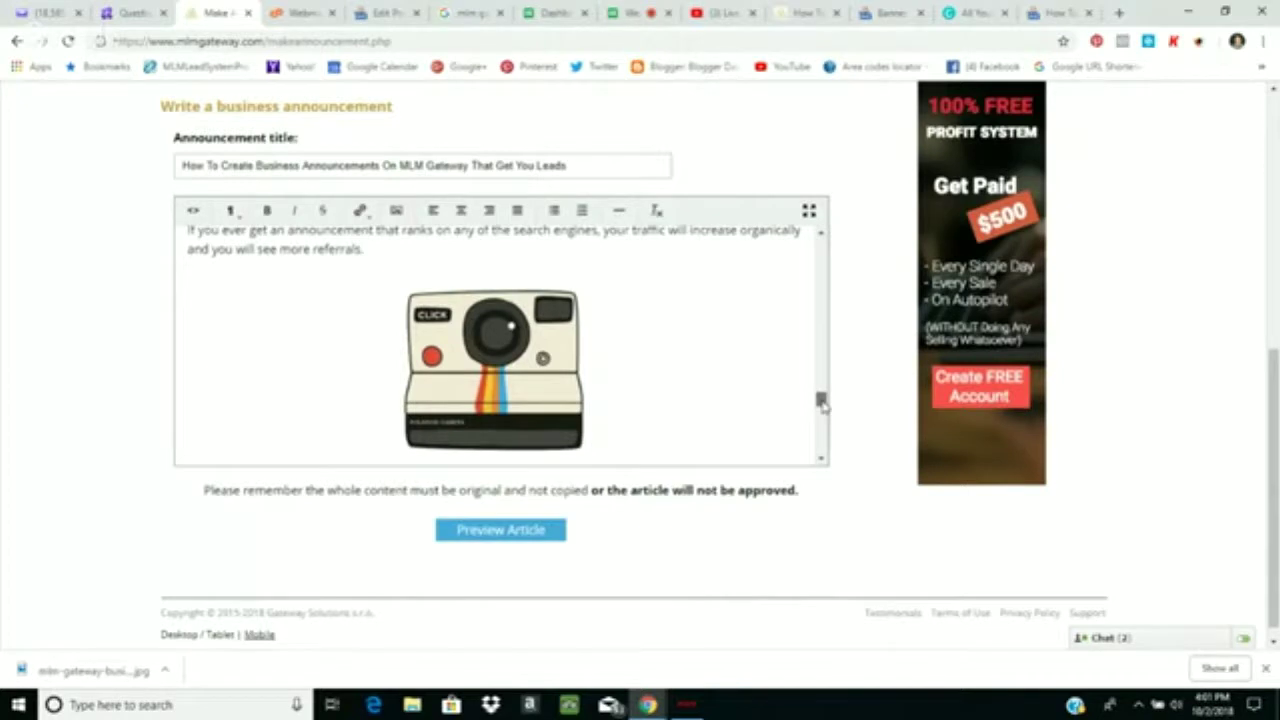
# Step: Read the rest of the announcement, from "Promote Your Business Announcements" to the linked P.S. line below "Did This Help?"
pyautogui.moveTo(821, 401); pyautogui.dragTo(822, 420)
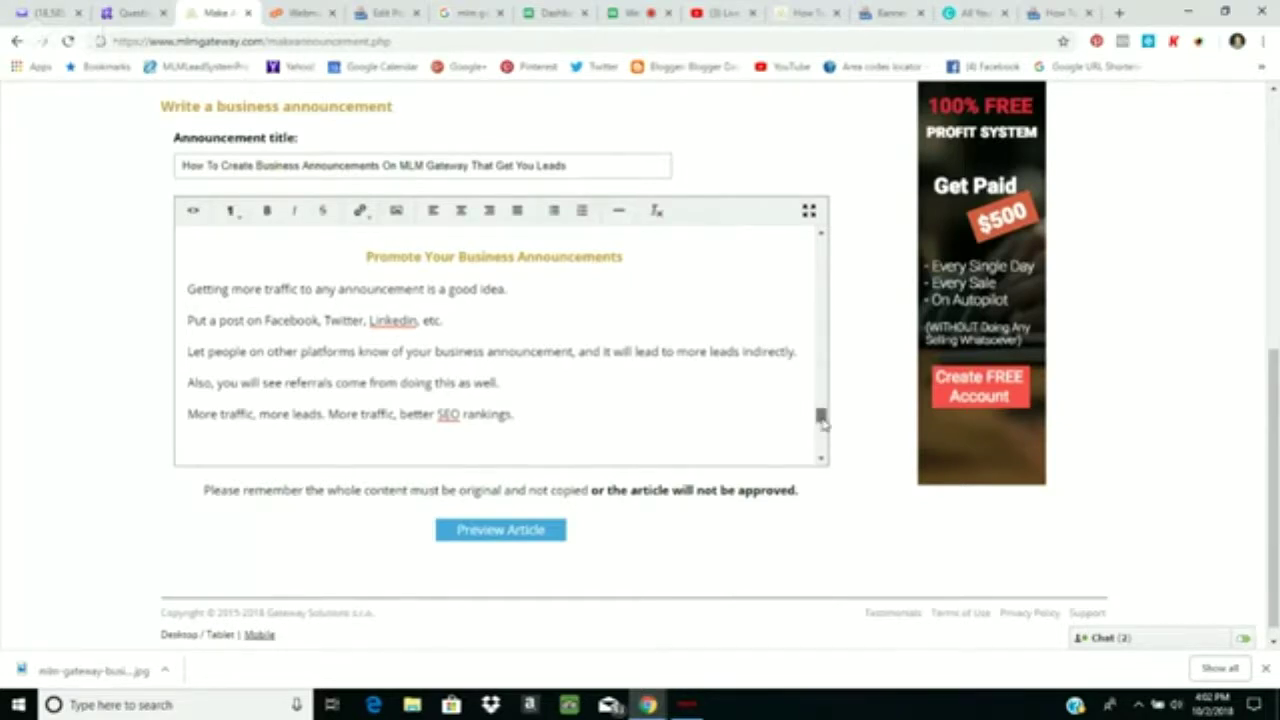
pyautogui.moveTo(821, 422); pyautogui.dragTo(823, 436)
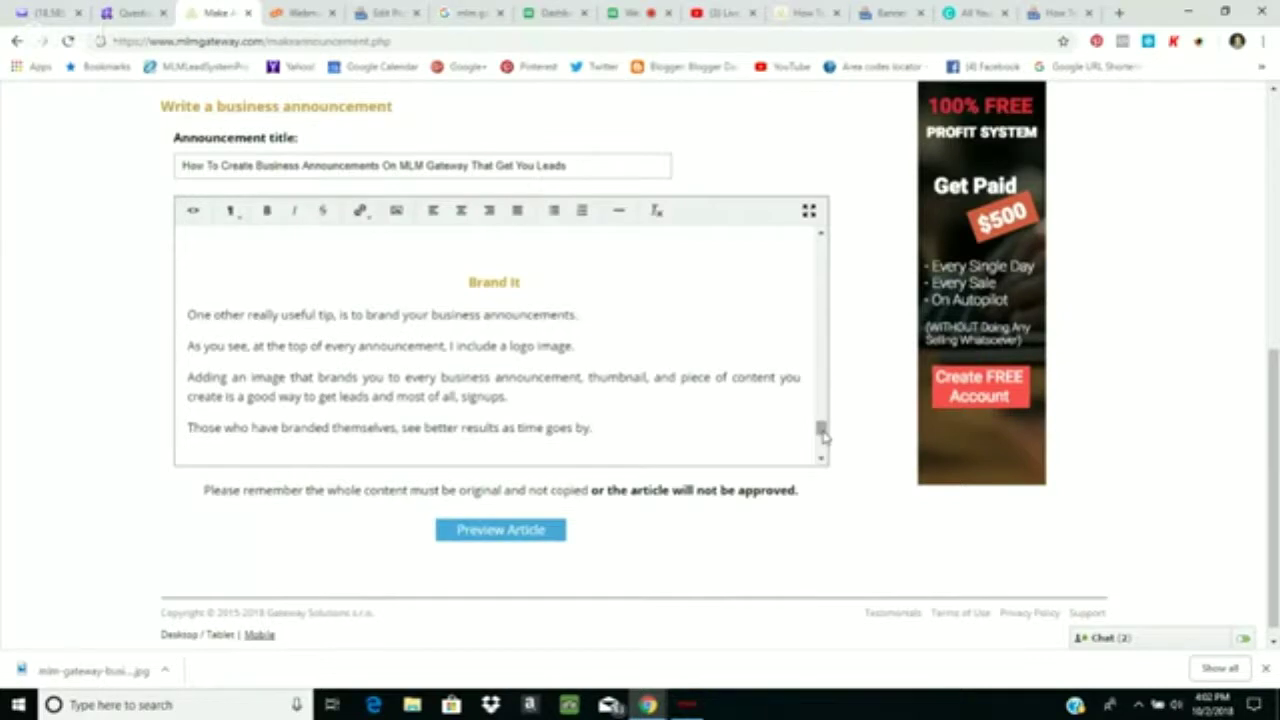
pyautogui.moveTo(822, 433)
pyautogui.mouseDown()
pyautogui.moveTo(820, 249)
pyautogui.moveTo(823, 425)
pyautogui.mouseUp()
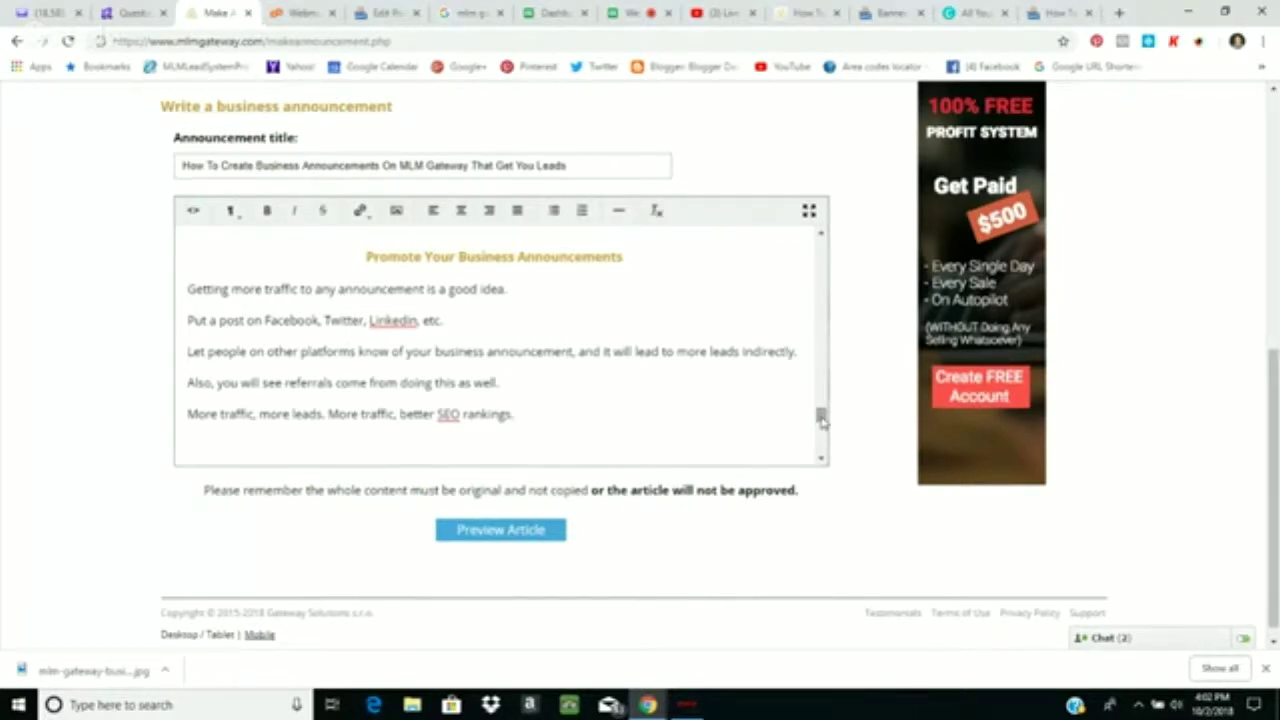
pyautogui.moveTo(821, 418); pyautogui.dragTo(822, 430)
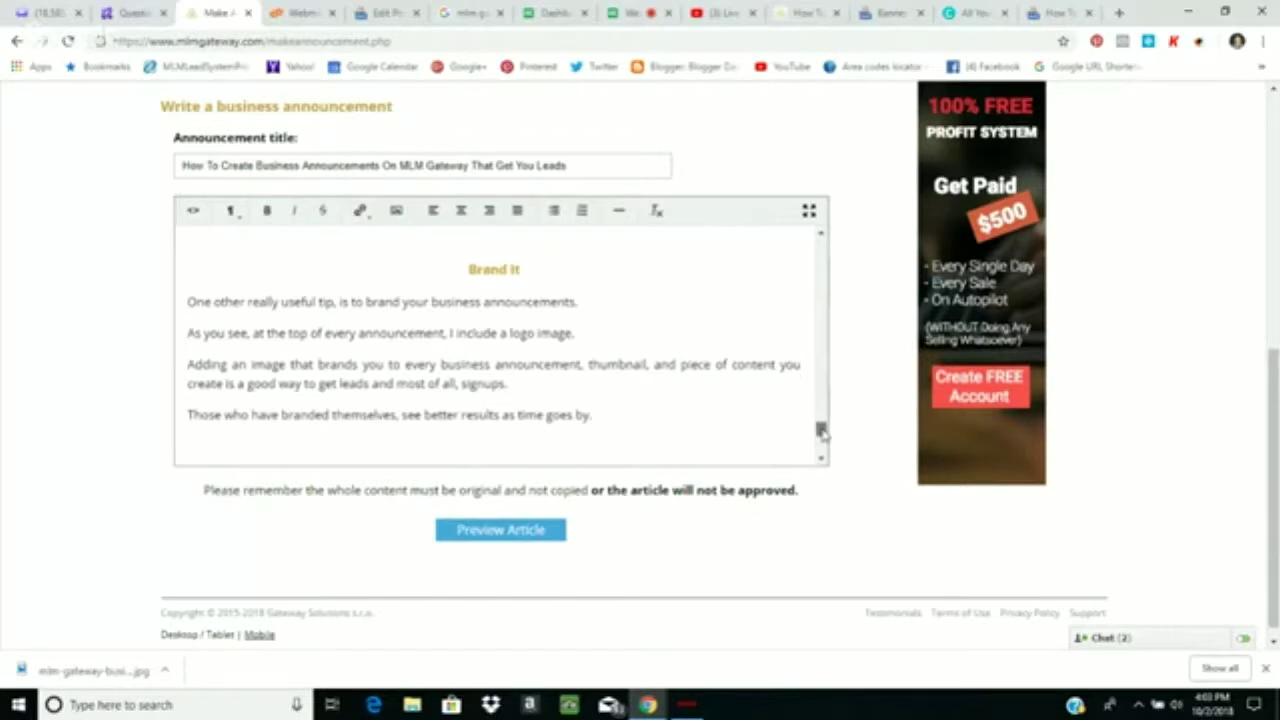
pyautogui.scroll(-1, 821, 431)
pyautogui.scroll(-1, 821, 431)
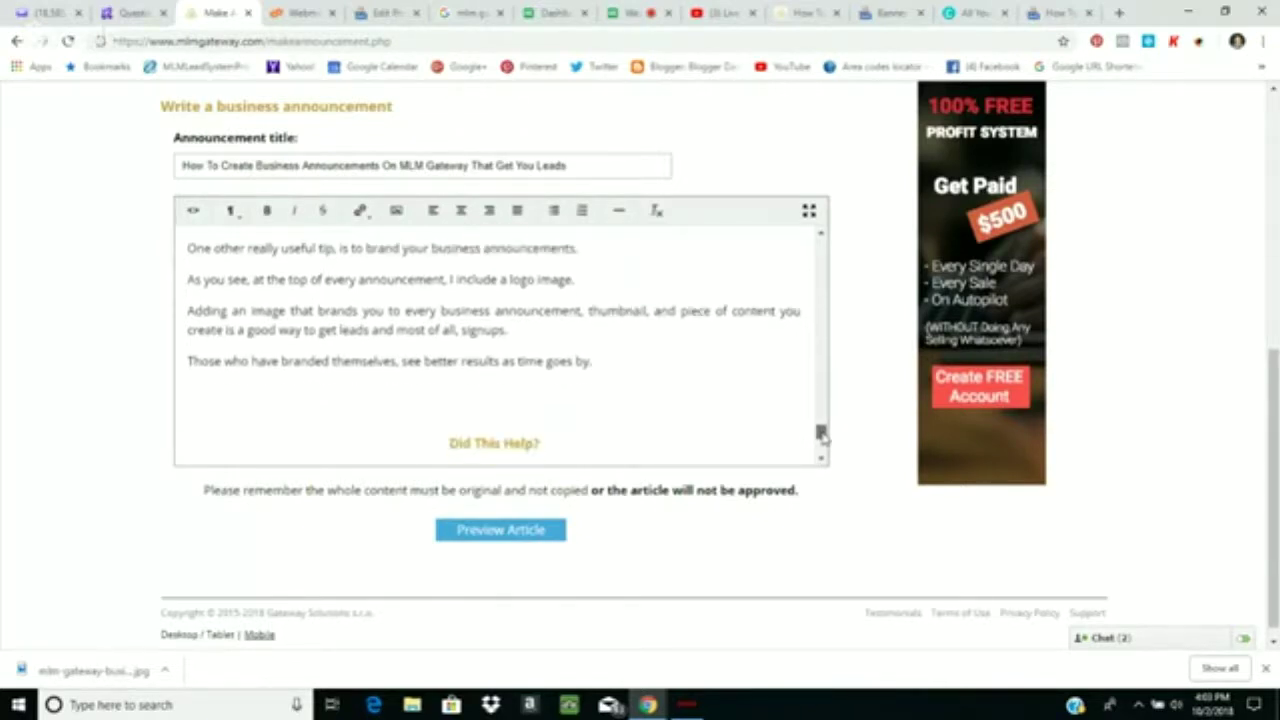
pyautogui.moveTo(822, 435); pyautogui.dragTo(823, 446)
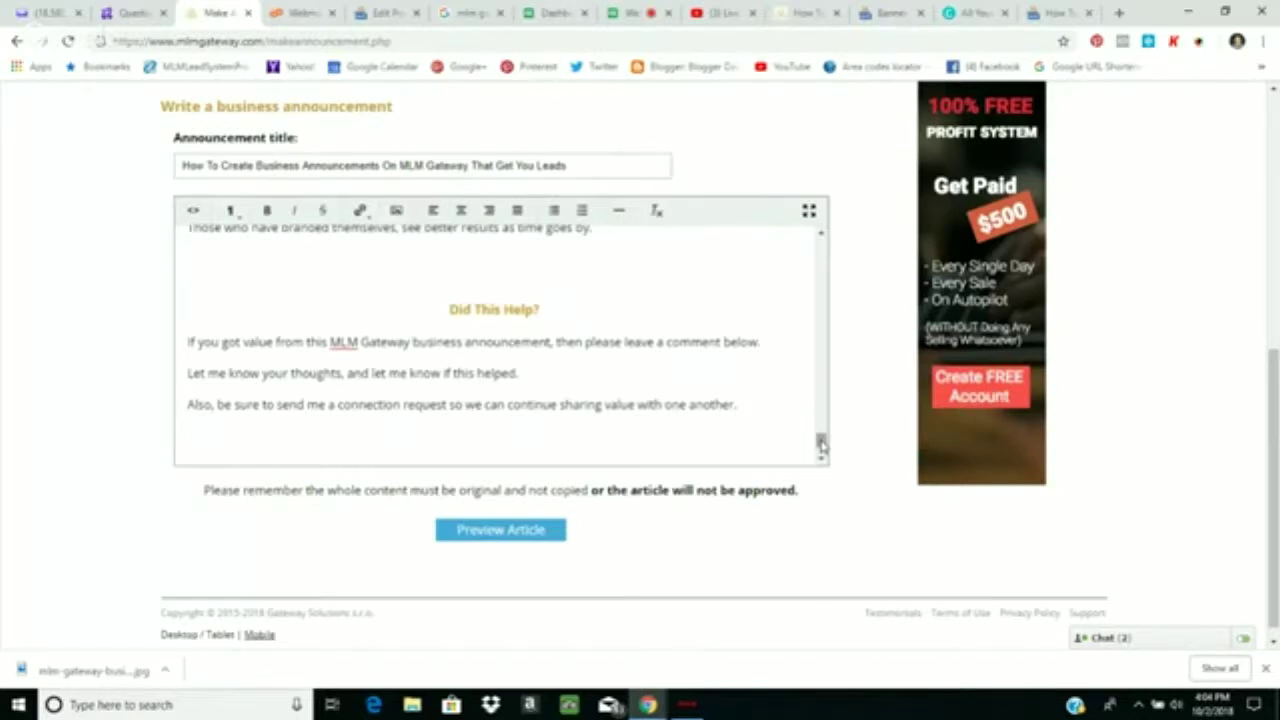
pyautogui.scroll(-2, 820, 443)
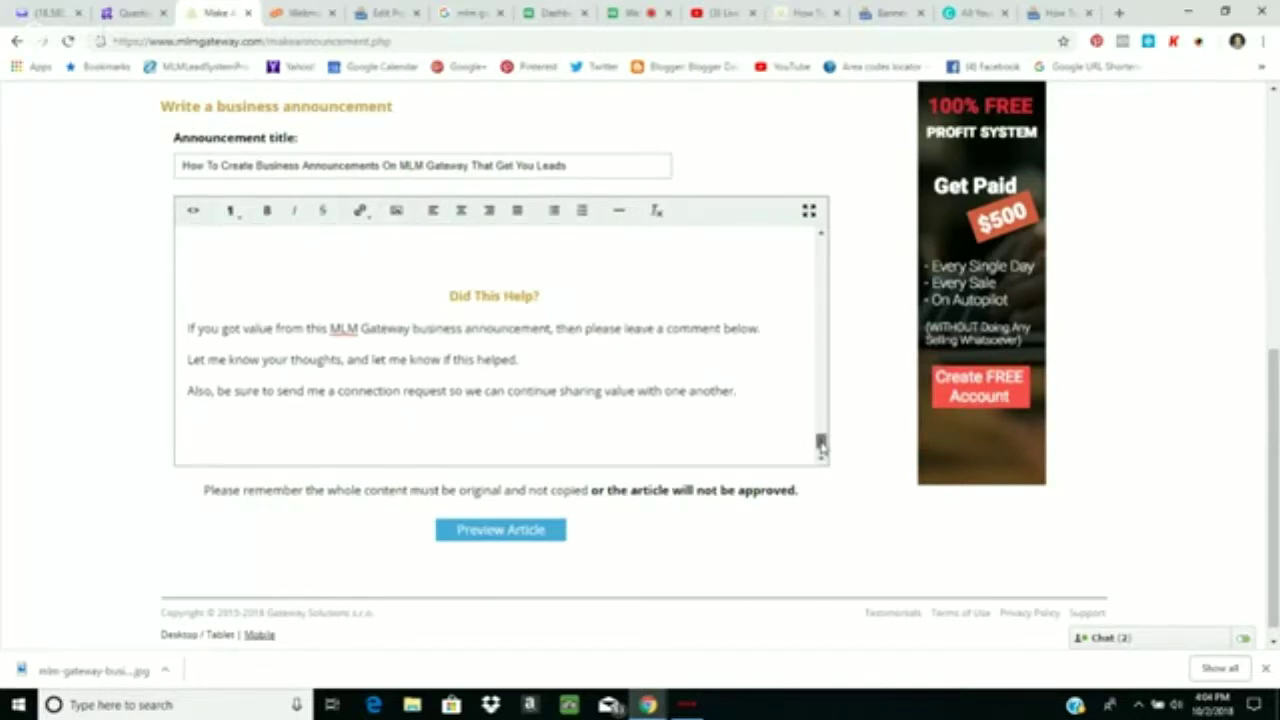
pyautogui.scroll(-1, 820, 447)
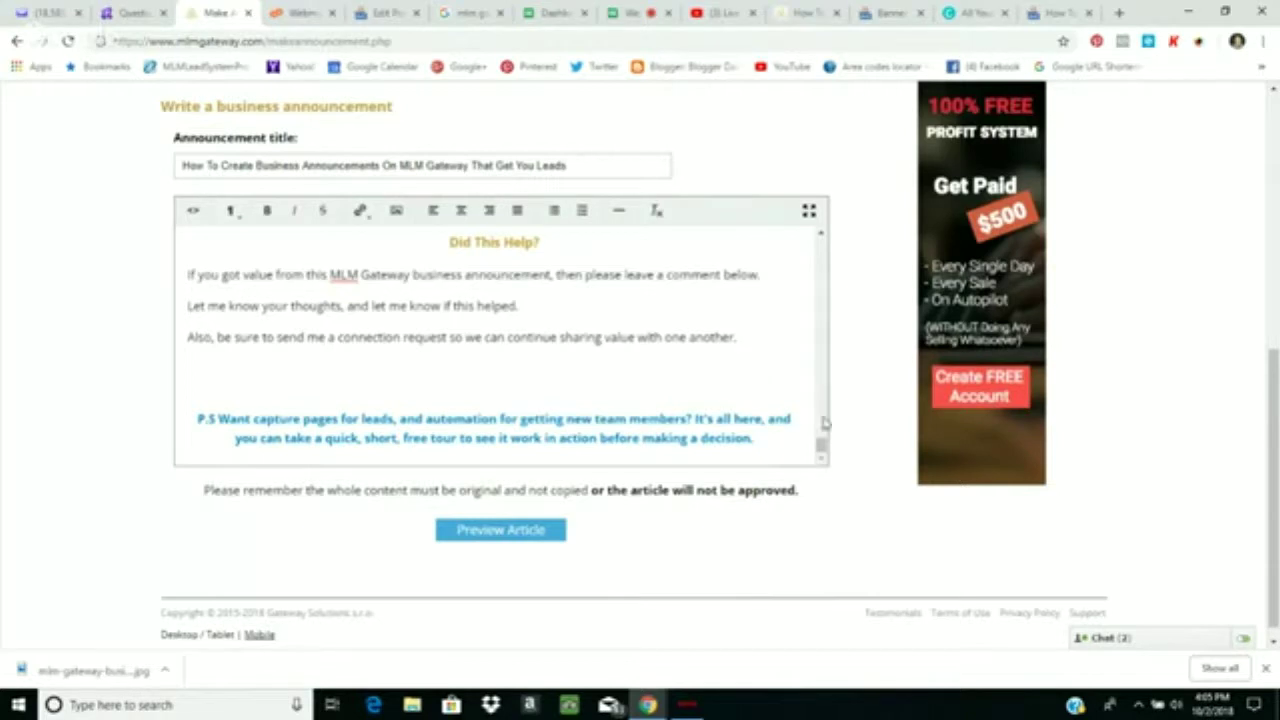
# Step: Switch to YouTube in a new browser tab and open the account's own channel page
pyautogui.moveTo(822, 452); pyautogui.dragTo(822, 444)
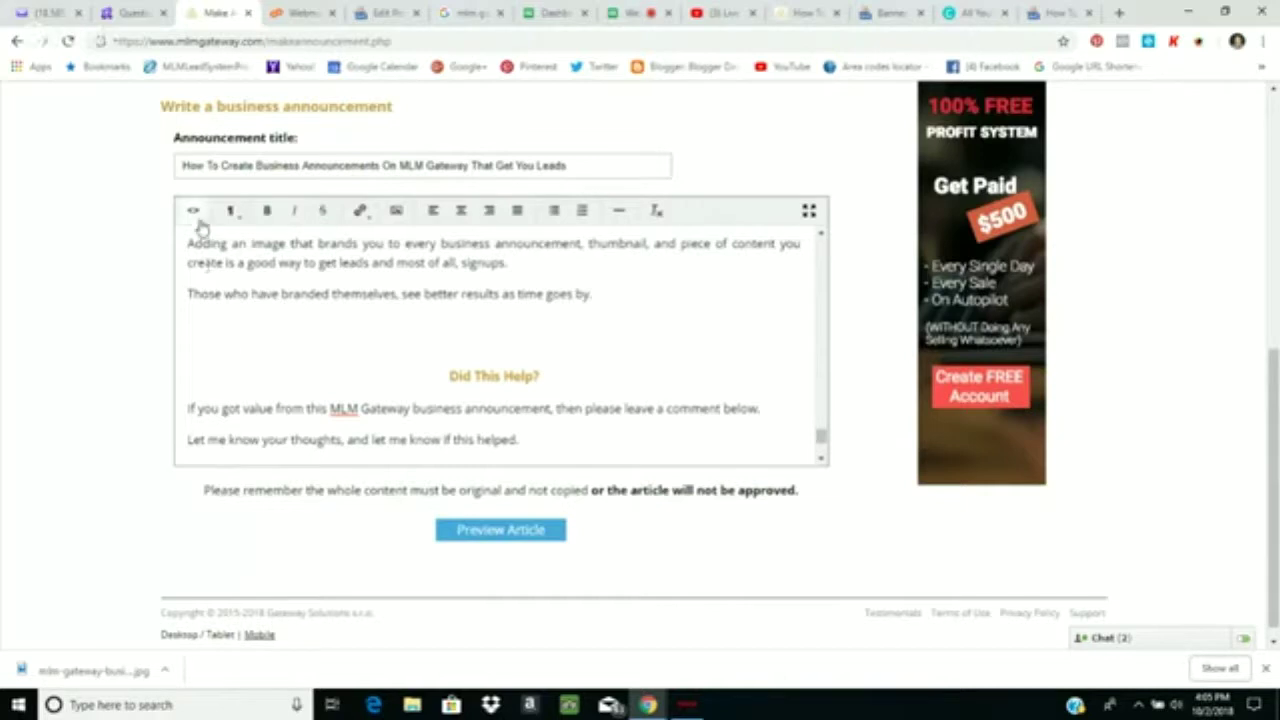
pyautogui.click(1120, 13)
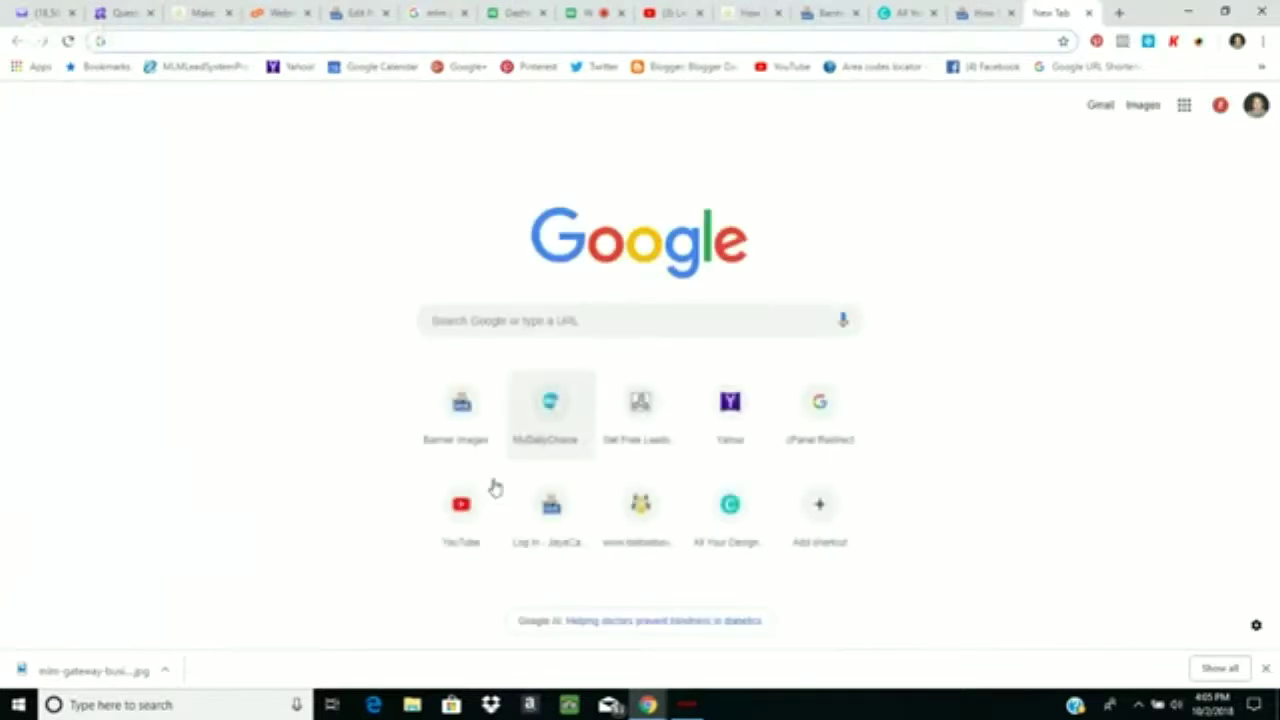
pyautogui.click(462, 508)
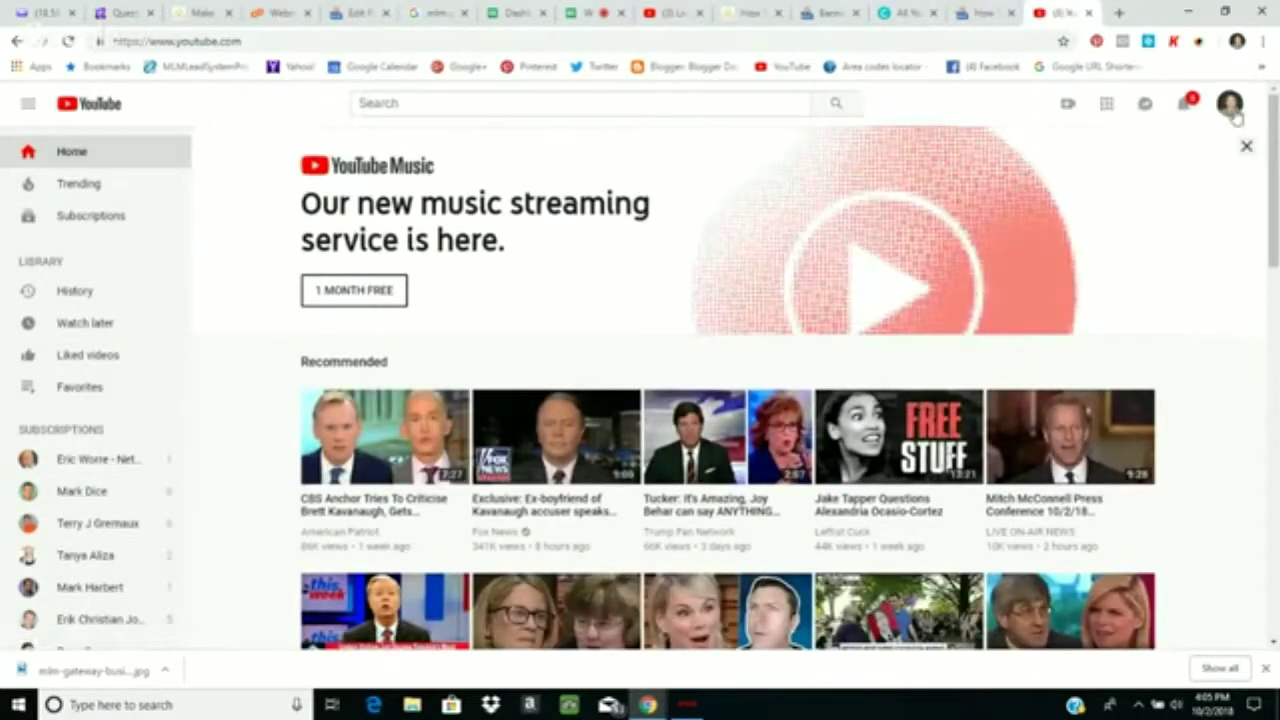
pyautogui.click(1229, 104)
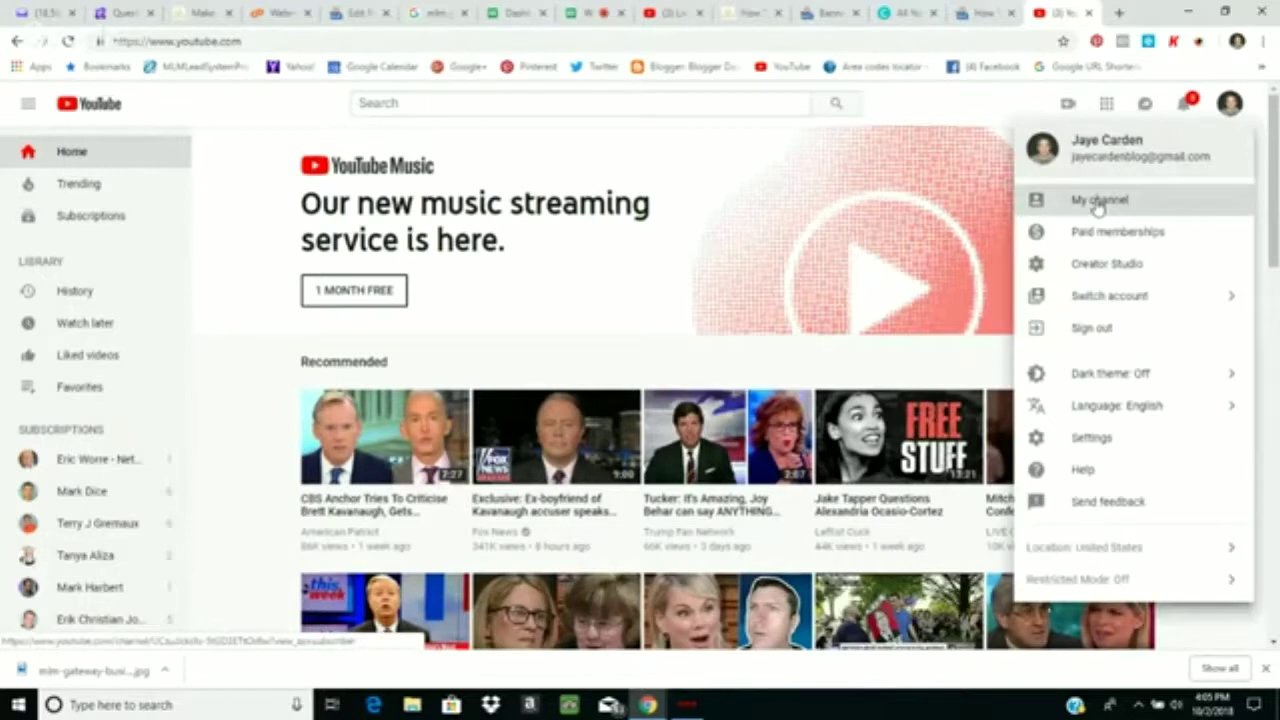
pyautogui.click(1098, 203)
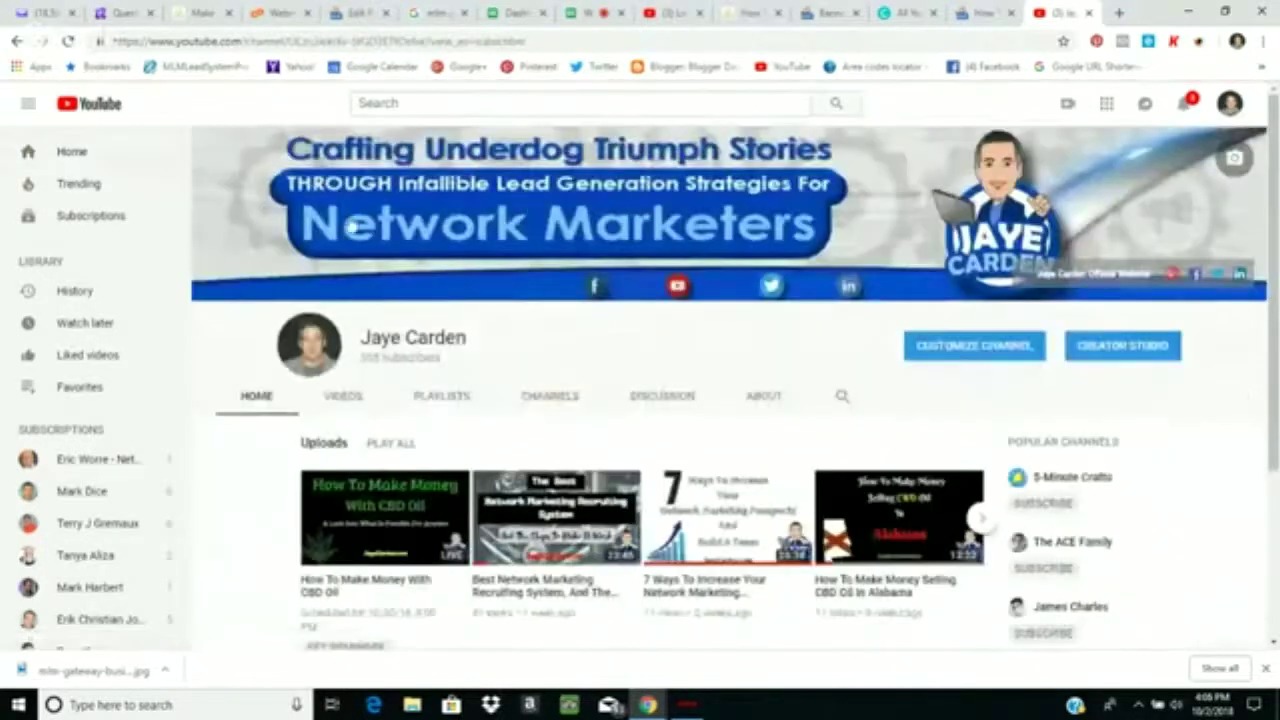
# Step: Open the channel's video "7 Ways To Increase Your Network Marketing Prospects And Build A Team" and copy its iframe embed code
pyautogui.scroll(-1, 378, 468)
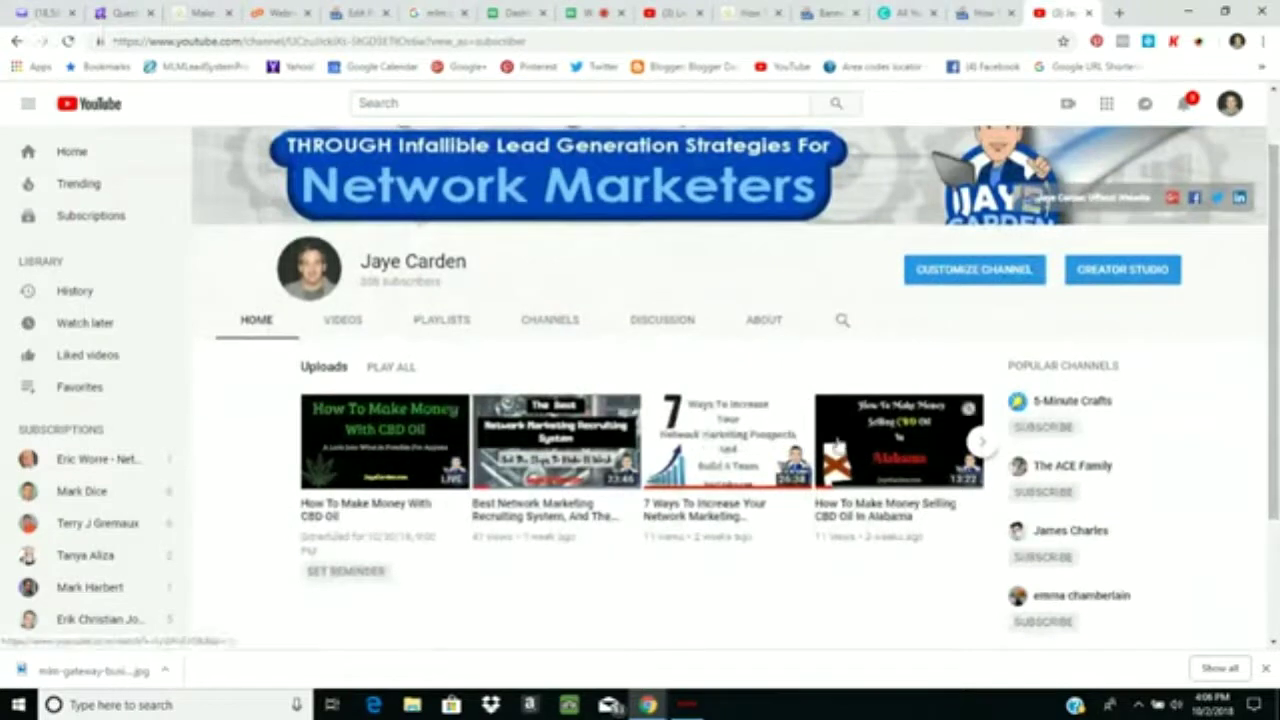
pyautogui.click(678, 513)
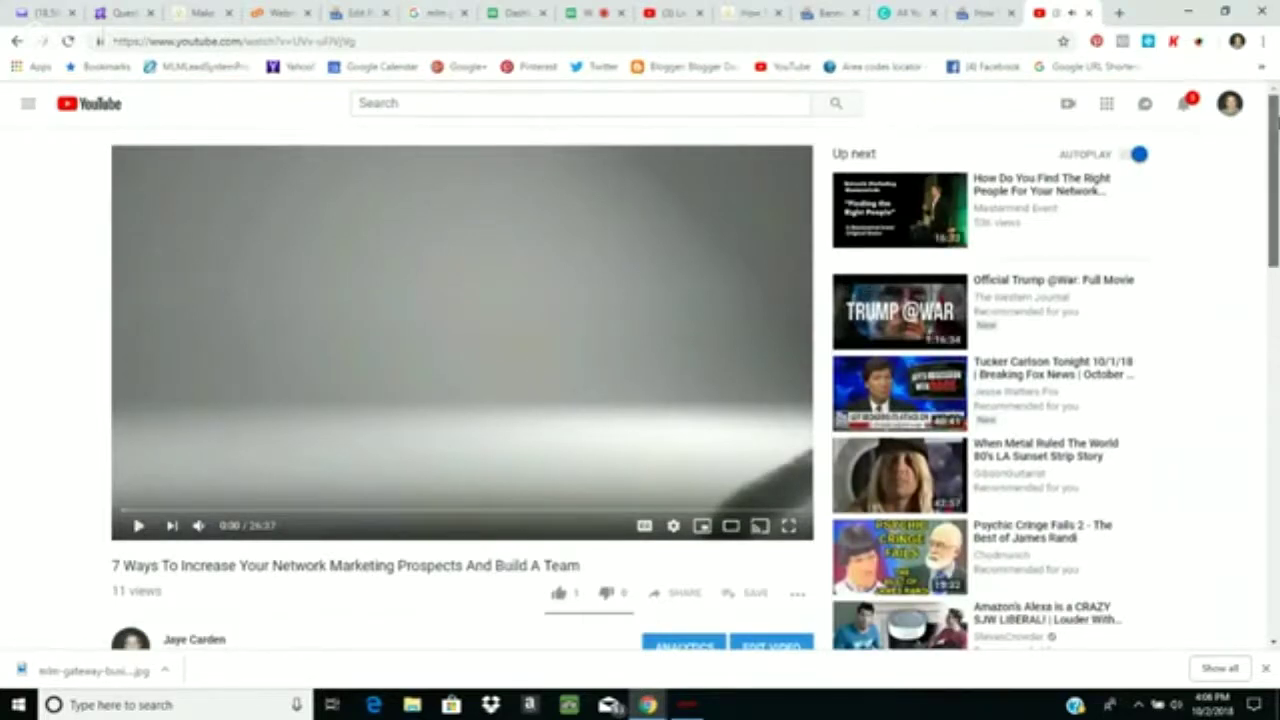
pyautogui.moveTo(1277, 119); pyautogui.dragTo(1277, 236)
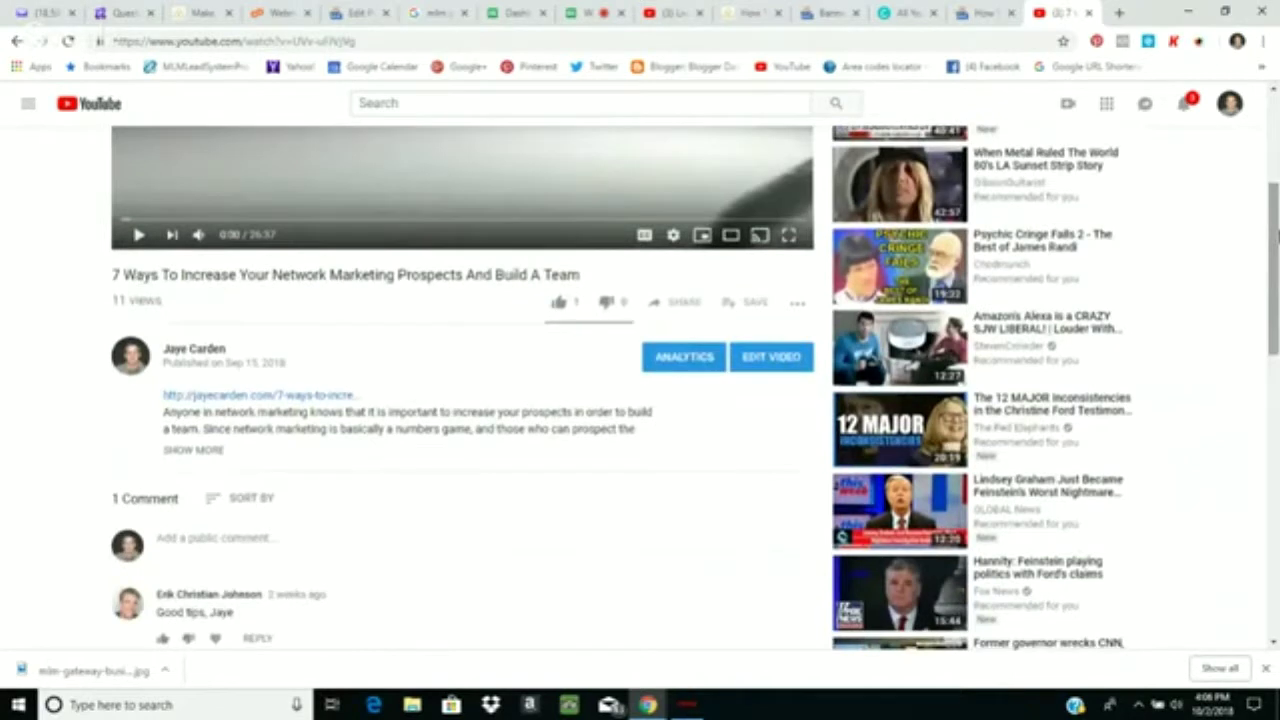
pyautogui.click(683, 306)
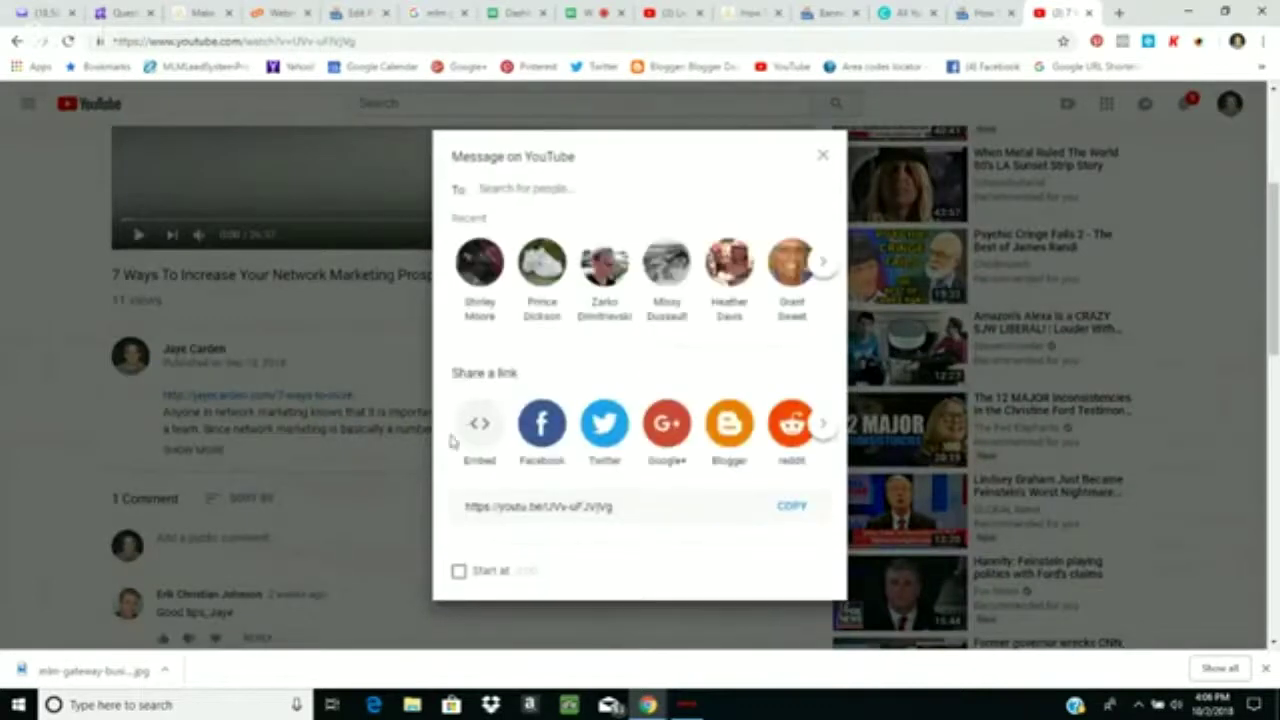
pyautogui.click(481, 425)
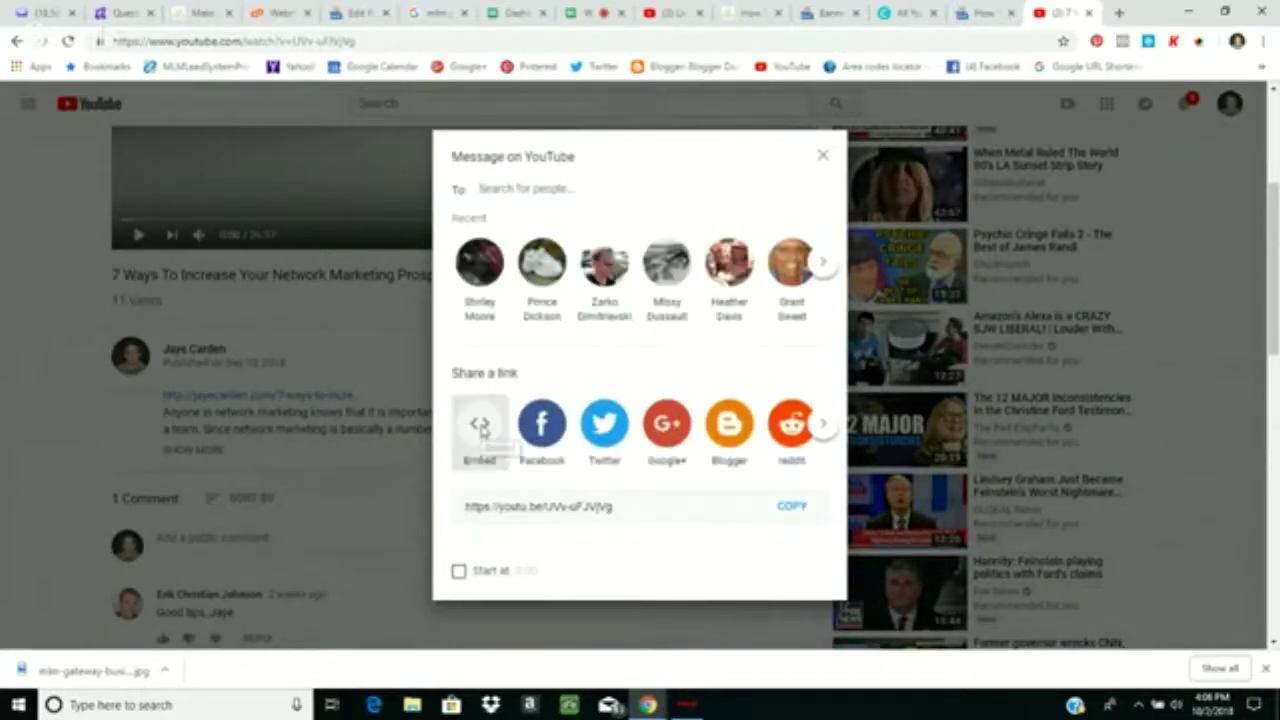
pyautogui.click(906, 261)
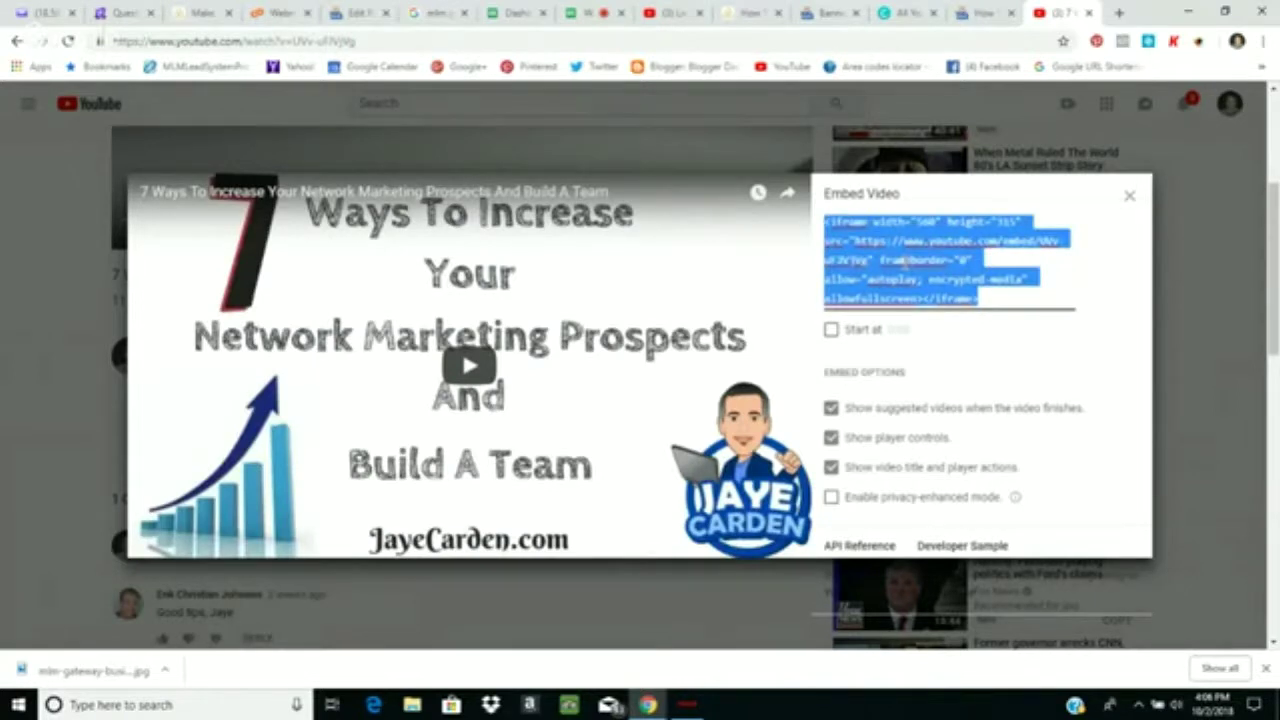
# Step: In the announcement's HTML source, paste the video's embed code between the line breaks before "Did This Help?", and check it in the formatted view
pyautogui.click(195, 8)
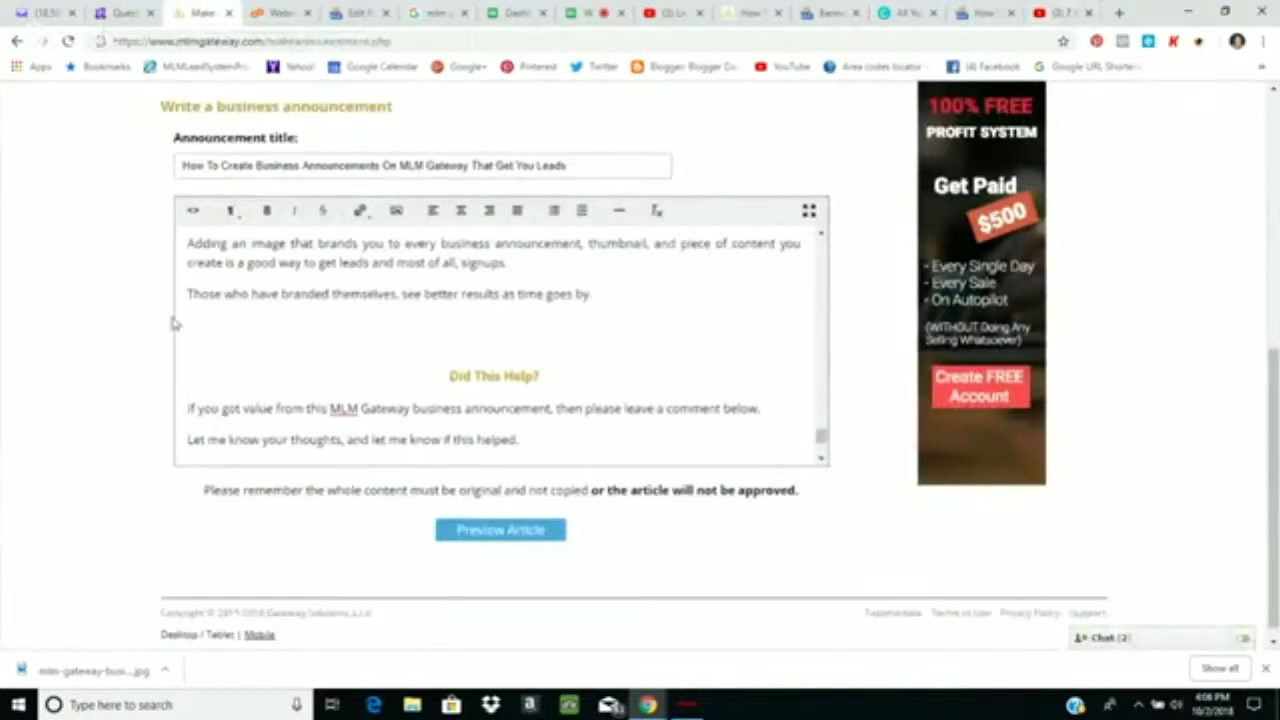
pyautogui.click(194, 212)
pyautogui.moveTo(822, 258); pyautogui.dragTo(822, 445)
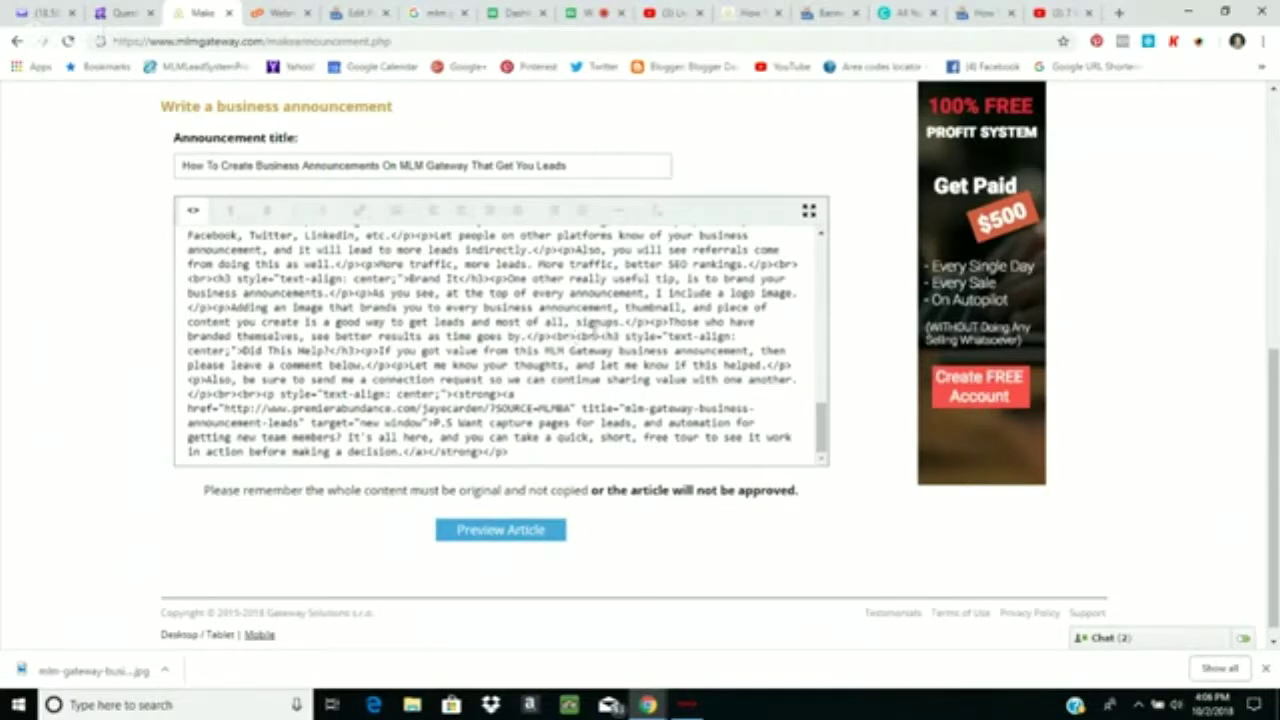
pyautogui.click(577, 337)
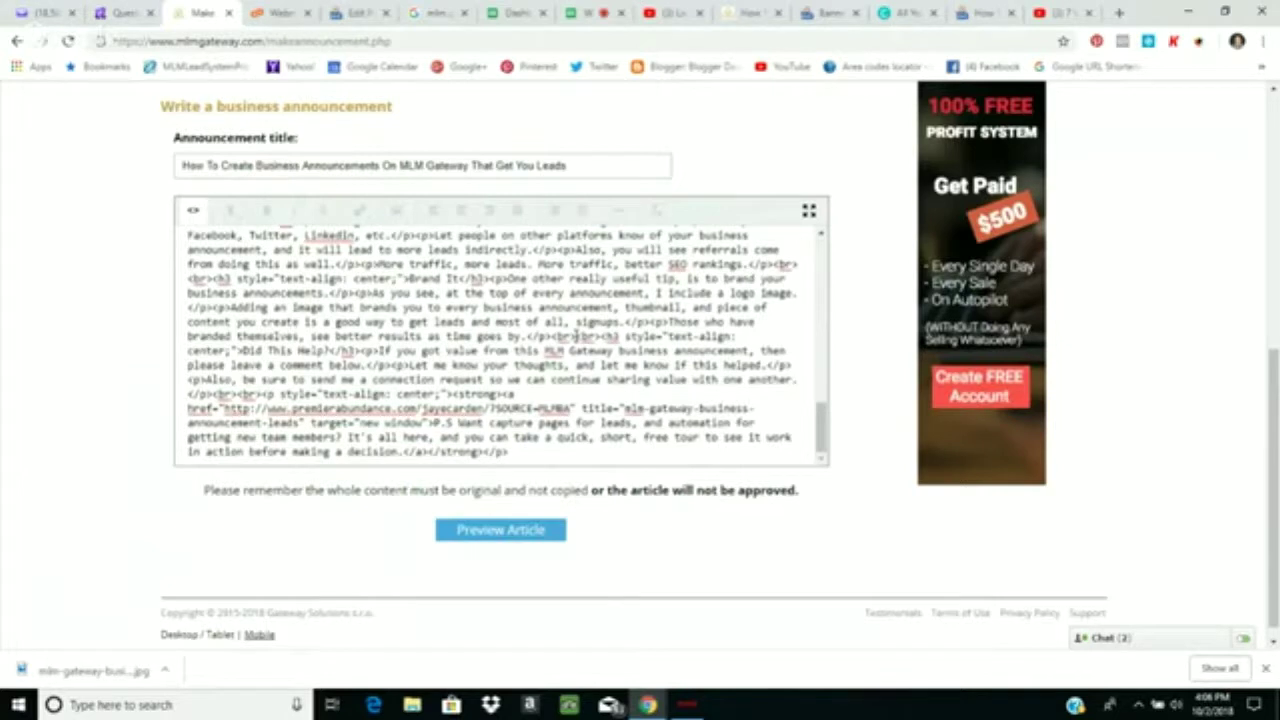
pyautogui.write('<iframe width="560" height="315" src="https://www.youtube.com/embed/UVv-uF7VJyg" frameborder="0" allow="autoplay; encrypted-media" allowfullscreen></iframe>')
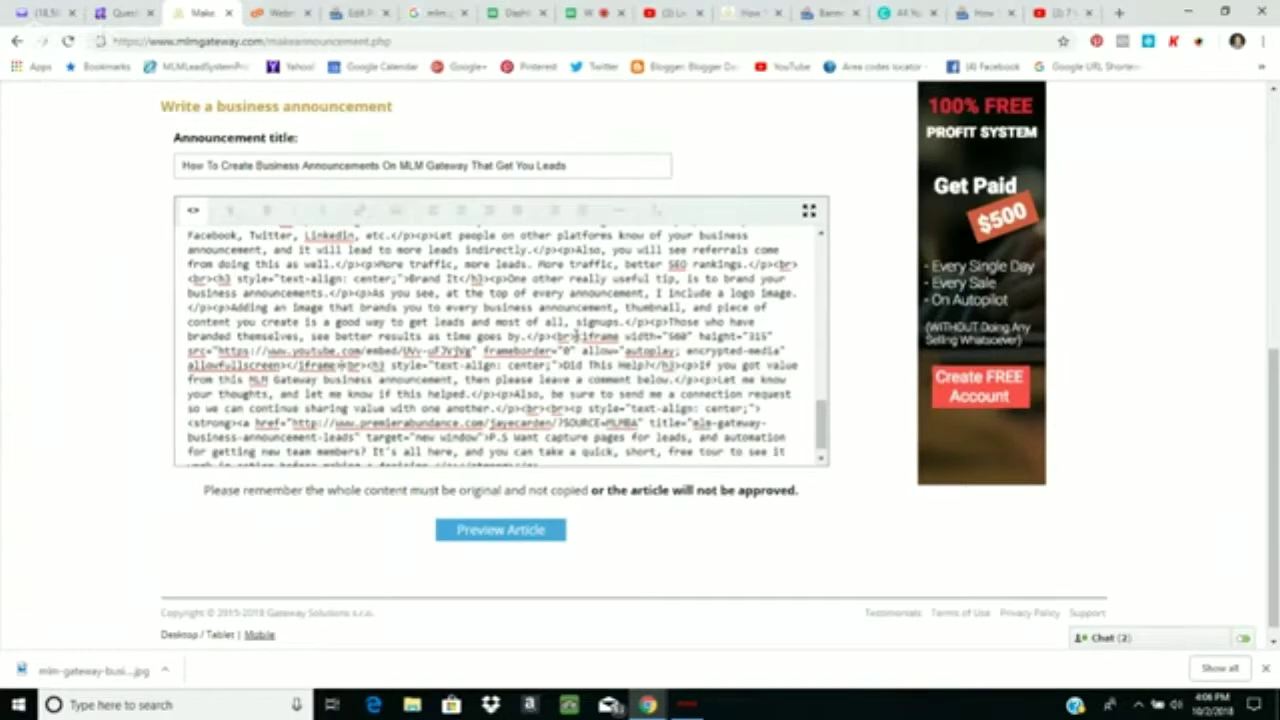
pyautogui.click(193, 212)
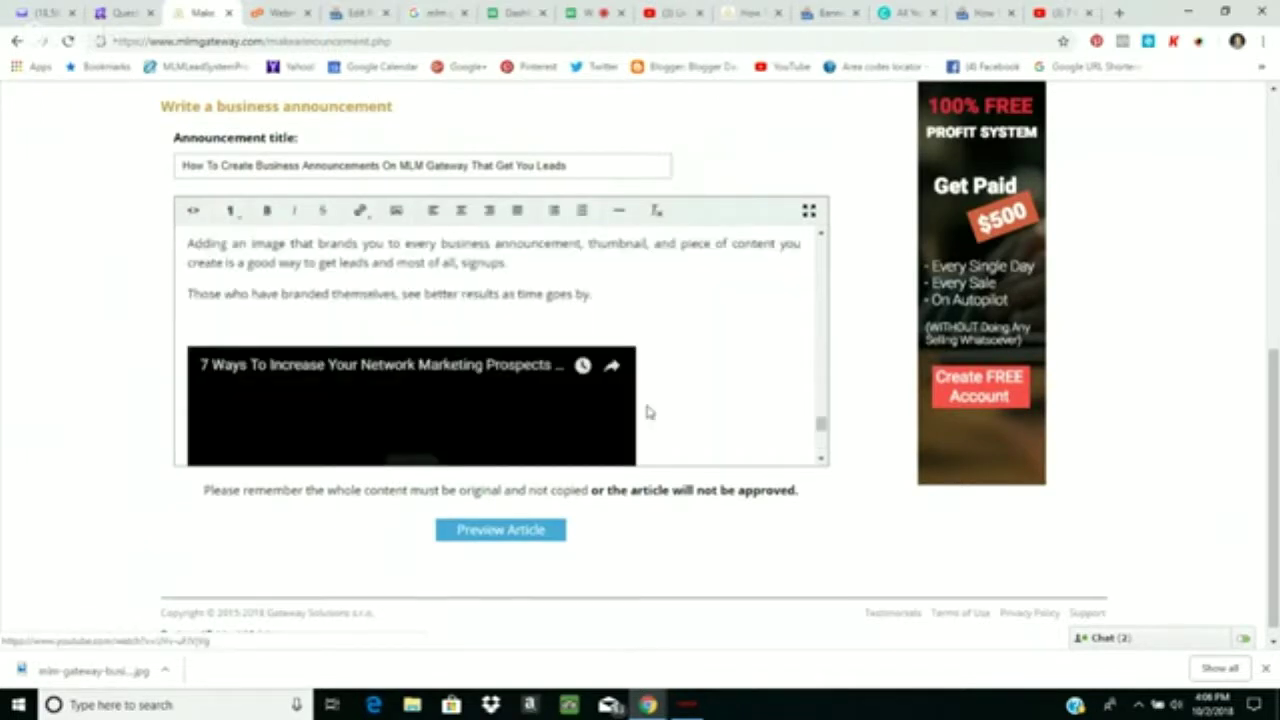
pyautogui.moveTo(822, 428)
pyautogui.mouseDown()
pyautogui.moveTo(826, 458)
pyautogui.moveTo(821, 436)
pyautogui.moveTo(832, 444)
pyautogui.mouseUp()
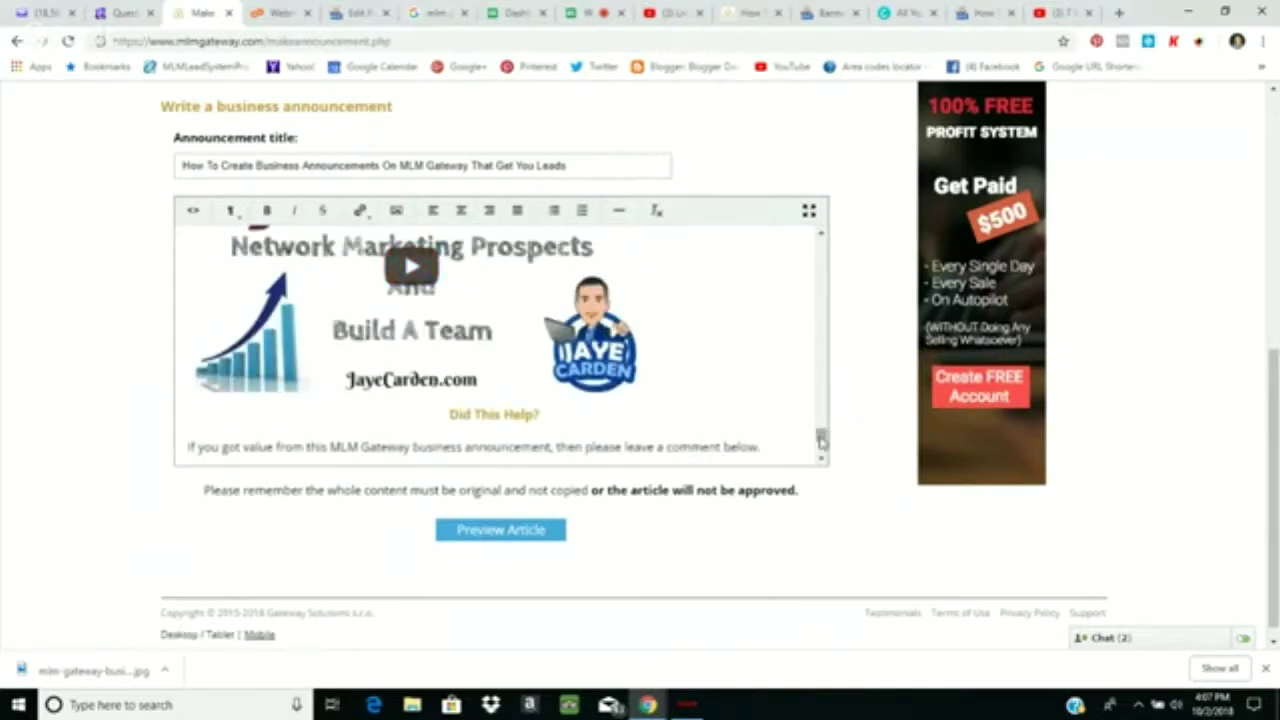
pyautogui.moveTo(821, 438)
pyautogui.mouseDown()
pyautogui.moveTo(825, 255)
pyautogui.moveTo(821, 450)
pyautogui.mouseUp()
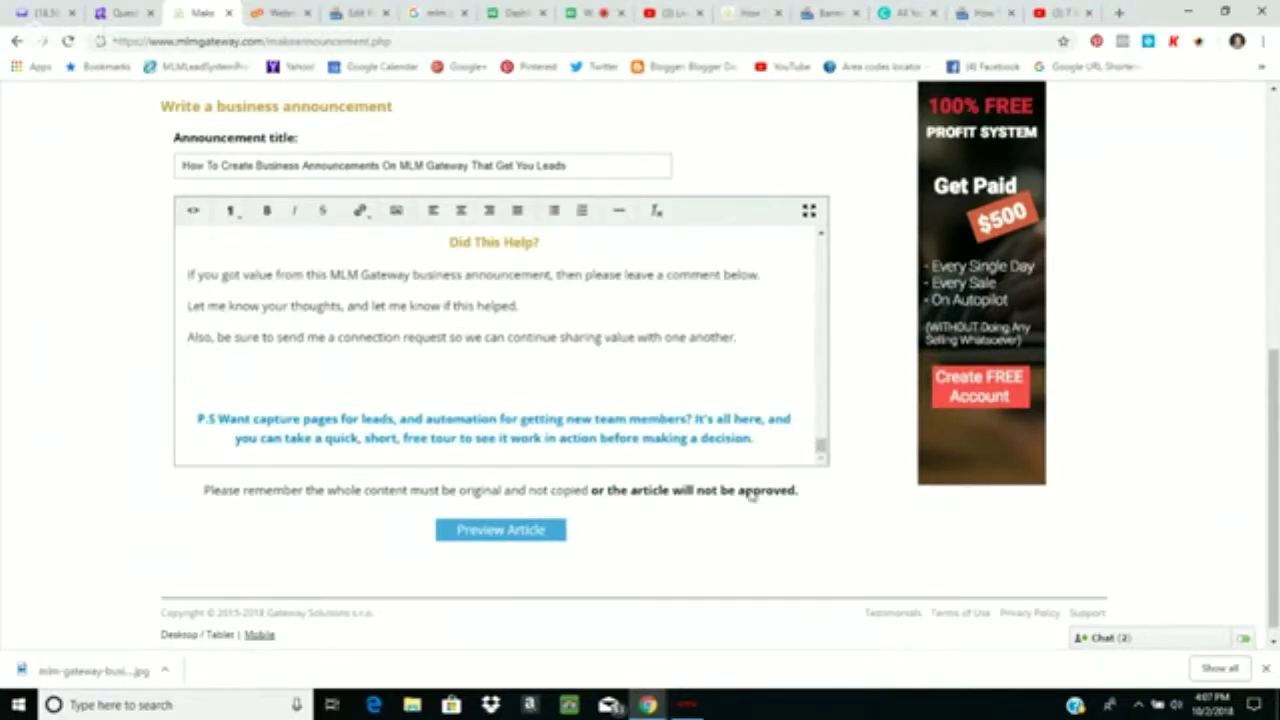
# Step: Preview the announcement and look through it down to the related business opportunity setting
pyautogui.click(503, 532)
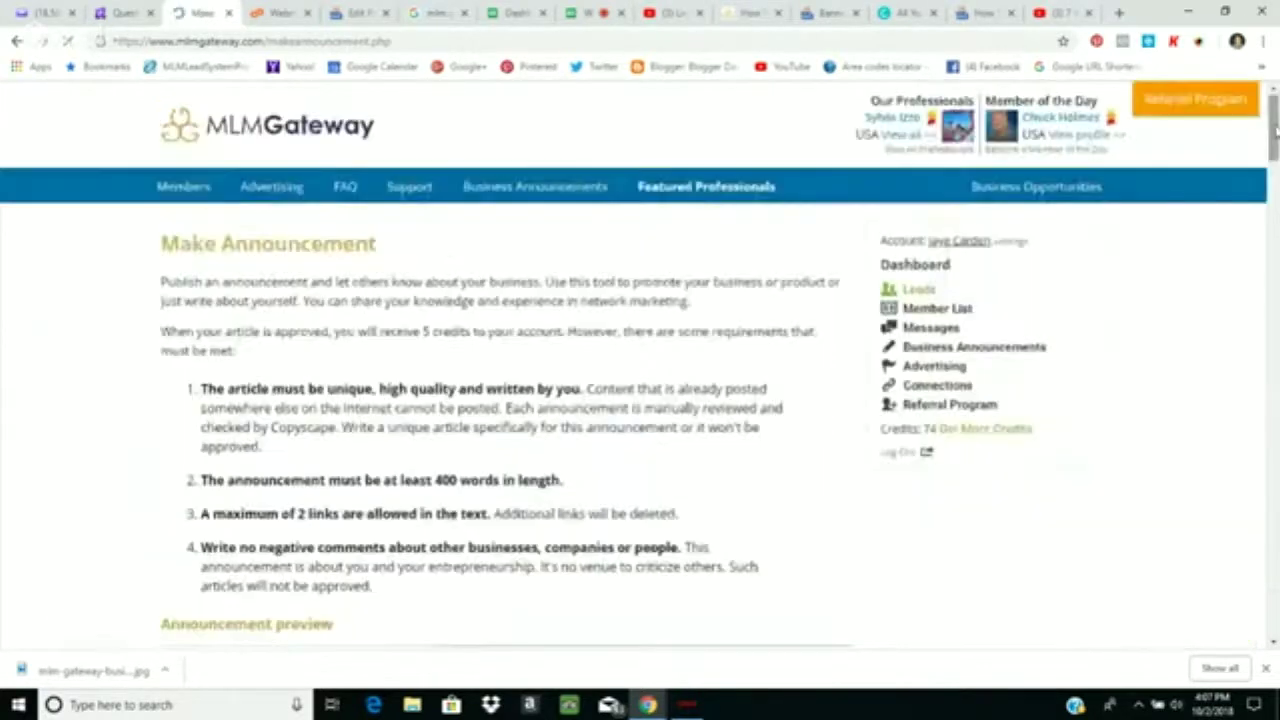
pyautogui.scroll(-5, 1273, 160)
pyautogui.scroll(3, 1273, 170)
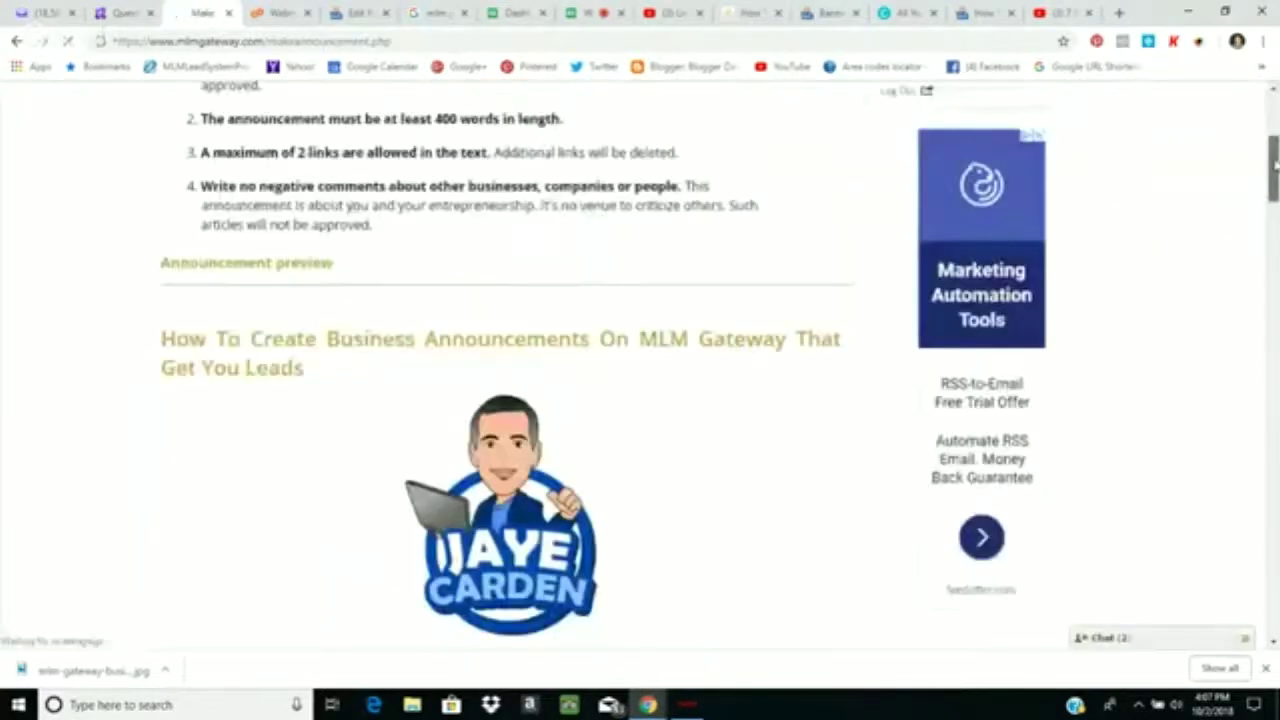
pyautogui.moveTo(1274, 165); pyautogui.dragTo(1173, 605)
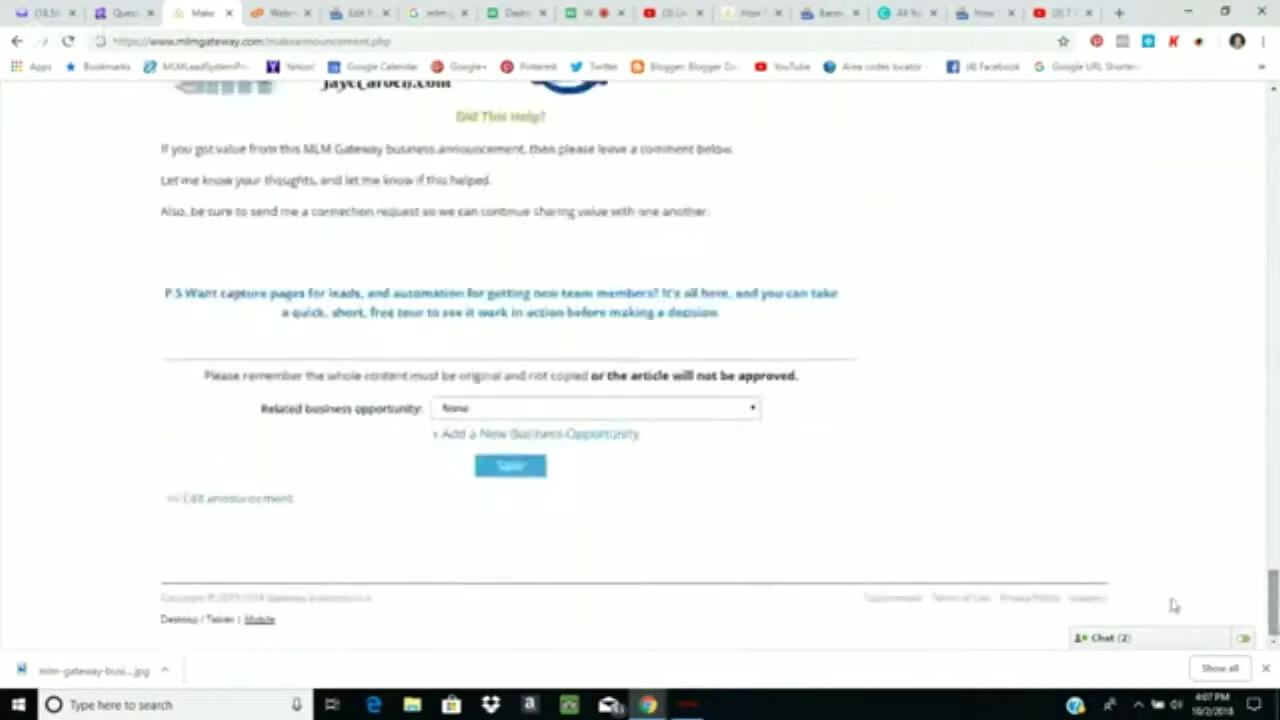
# Step: Return to editing the announcement and find its passage about adding a video, above the Subscribe image
pyautogui.click(245, 502)
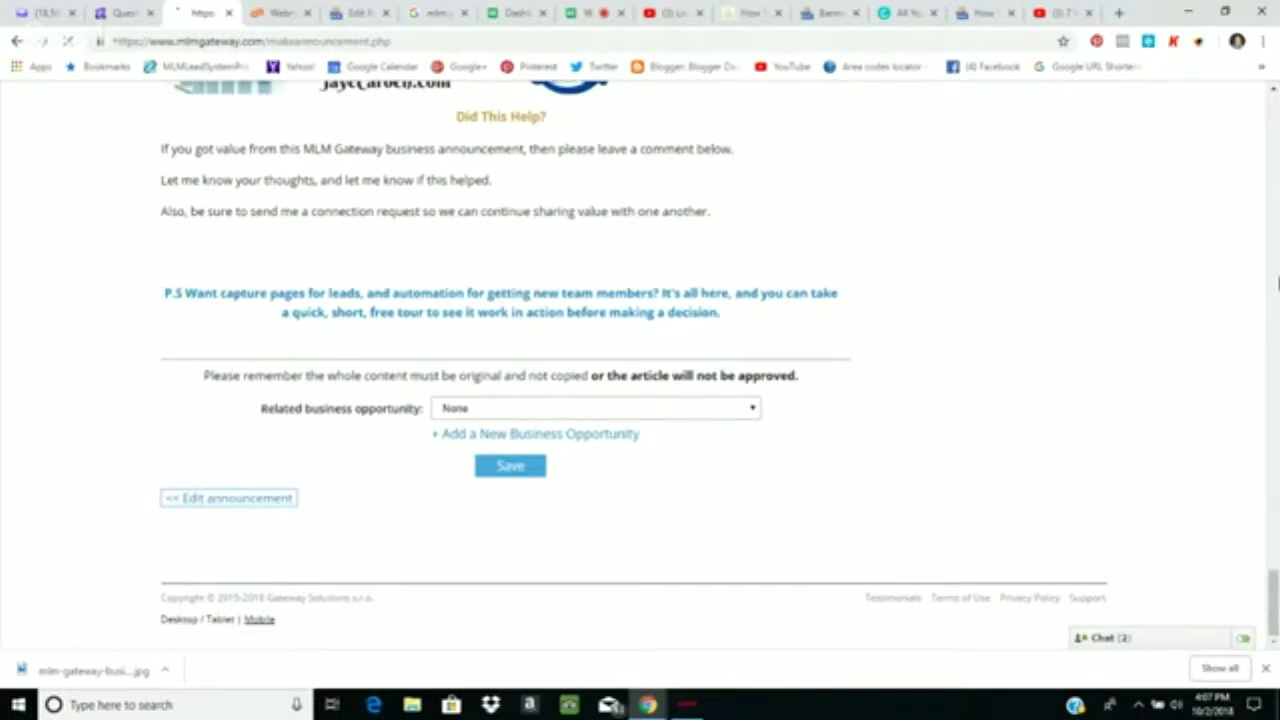
pyautogui.scroll(-5, 1277, 283)
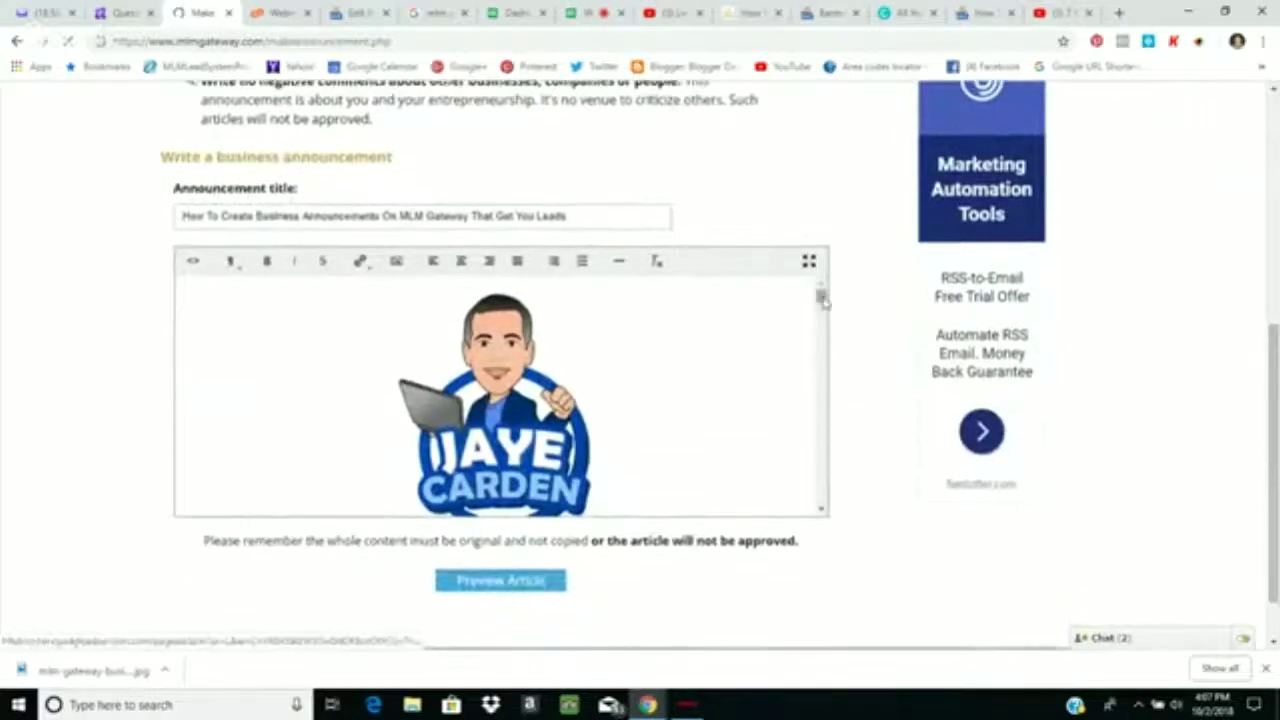
pyautogui.moveTo(820, 291); pyautogui.dragTo(820, 369)
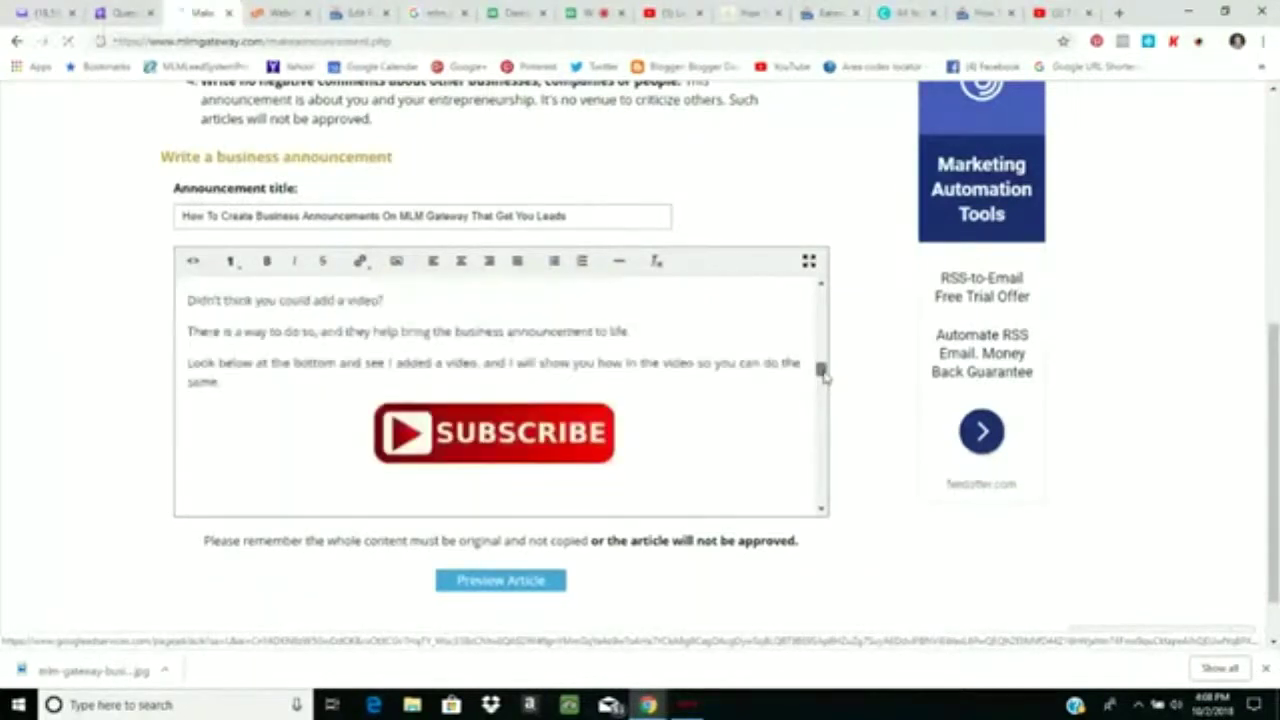